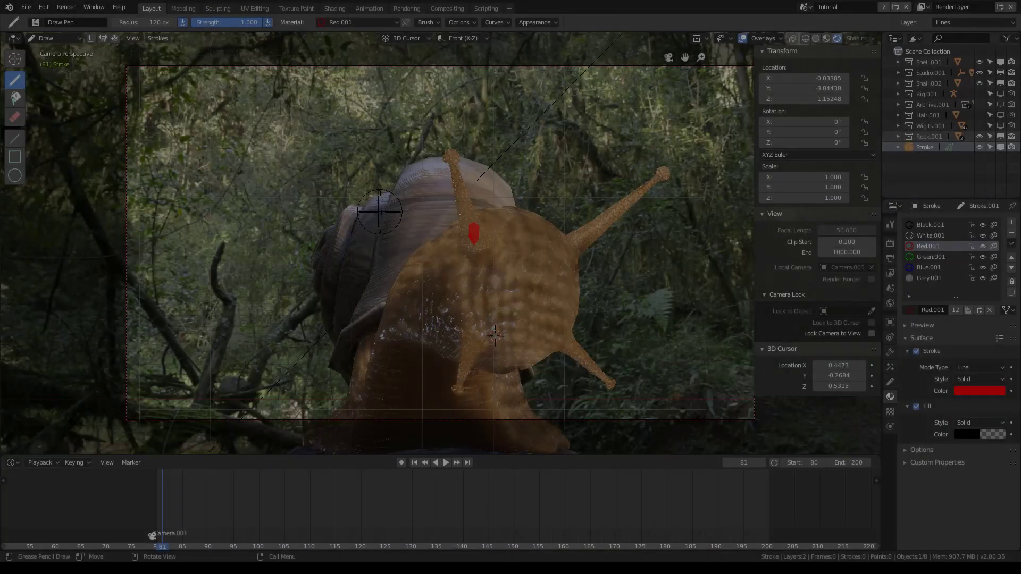
# Step: Draw curved red strokes from the bases of the snail's two upper feelers, plus short marks on the feelers
pyautogui.moveTo(473, 239); pyautogui.dragTo(543, 143)
pyautogui.moveTo(575, 249)
pyautogui.mouseDown()
pyautogui.moveTo(602, 236)
pyautogui.moveTo(696, 264)
pyautogui.mouseUp()
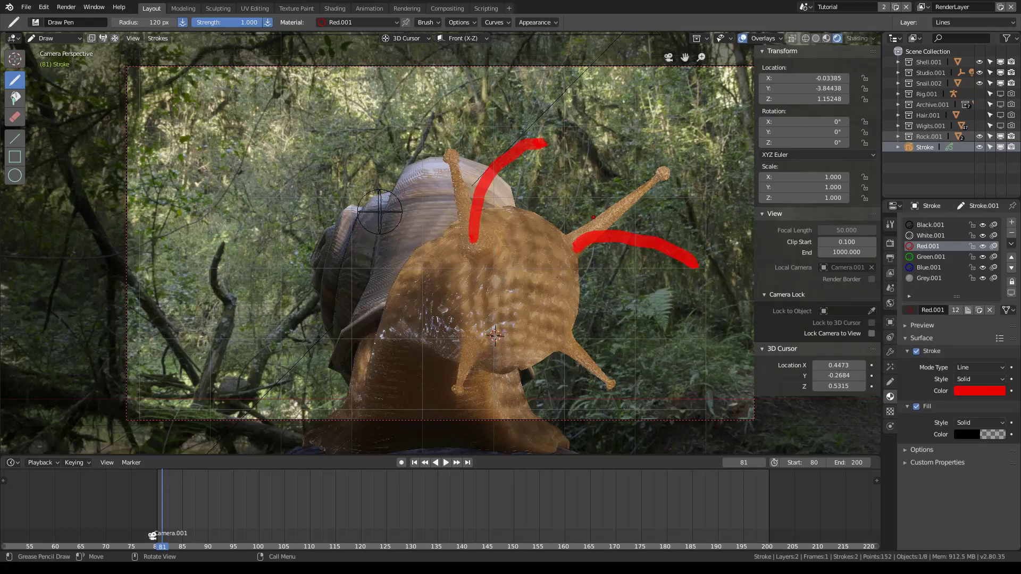
pyautogui.moveTo(627, 171); pyautogui.dragTo(633, 212)
pyautogui.moveTo(593, 183); pyautogui.dragTo(652, 195)
pyautogui.moveTo(475, 160)
pyautogui.mouseDown()
pyautogui.moveTo(447, 193)
pyautogui.moveTo(468, 185)
pyautogui.mouseUp()
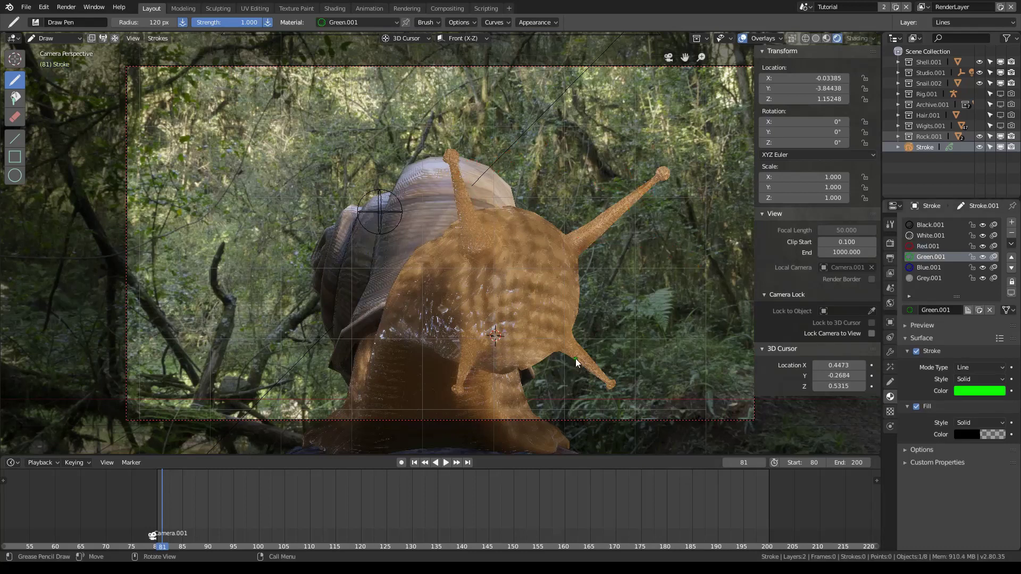
# Step: Trace the snail's two upper feelers with green strokes from base to tip
pyautogui.moveTo(464, 239)
pyautogui.mouseDown()
pyautogui.moveTo(470, 210)
pyautogui.moveTo(451, 146)
pyautogui.mouseUp()
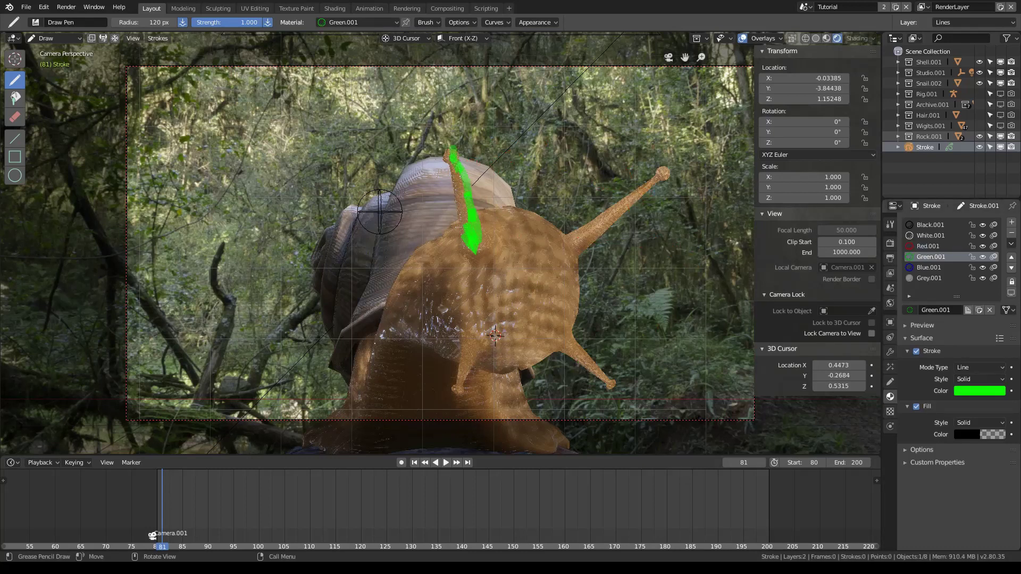
pyautogui.moveTo(581, 240)
pyautogui.mouseDown()
pyautogui.moveTo(587, 221)
pyautogui.moveTo(666, 172)
pyautogui.mouseUp()
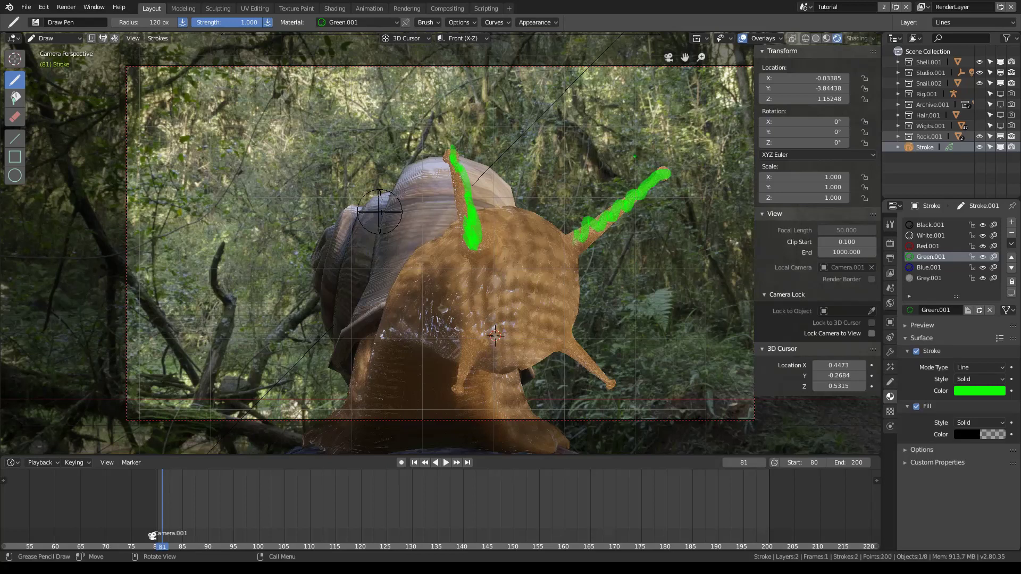
# Step: Sketch a lattice cage of long lines and crossing lines around the upper feeler nearest the shell
pyautogui.moveTo(428, 159); pyautogui.dragTo(456, 266)
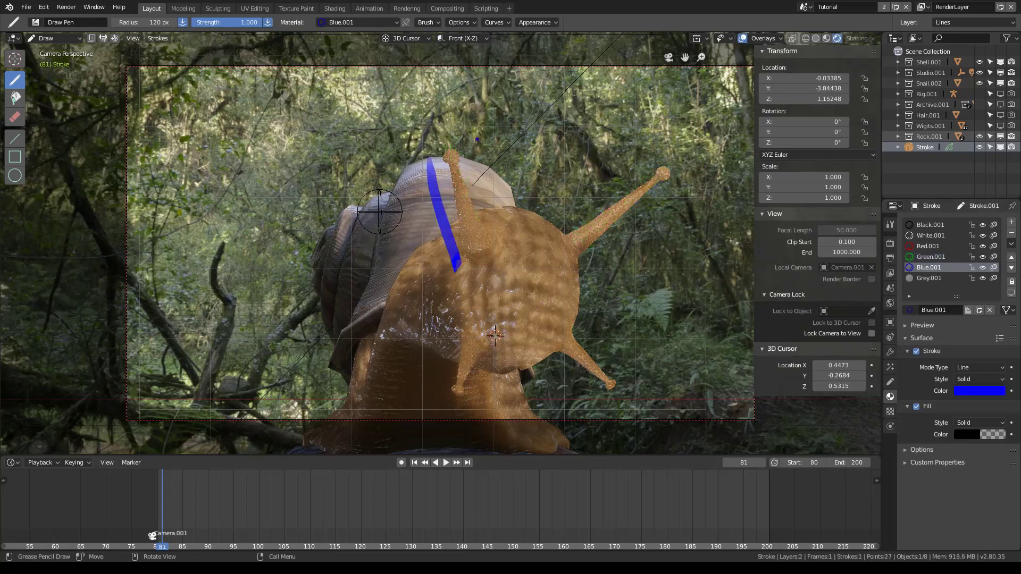
pyautogui.moveTo(478, 141); pyautogui.dragTo(506, 250)
pyautogui.moveTo(460, 149); pyautogui.dragTo(481, 231)
pyautogui.moveTo(410, 173); pyautogui.dragTo(431, 251)
pyautogui.moveTo(460, 163); pyautogui.dragTo(429, 181)
pyautogui.moveTo(475, 202); pyautogui.dragTo(439, 219)
pyautogui.moveTo(493, 236); pyautogui.dragTo(456, 262)
pyautogui.moveTo(428, 180); pyautogui.dragTo(414, 186)
pyautogui.moveTo(440, 220); pyautogui.dragTo(424, 226)
pyautogui.moveTo(453, 264); pyautogui.dragTo(430, 258)
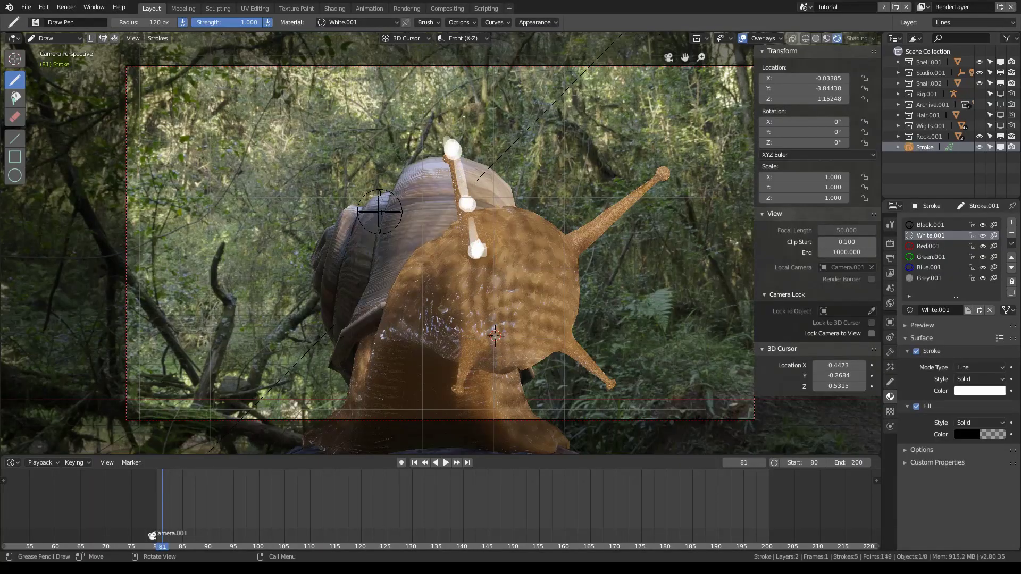
pyautogui.moveTo(445, 128)
pyautogui.mouseDown()
pyautogui.moveTo(466, 131)
pyautogui.moveTo(447, 127)
pyautogui.mouseUp()
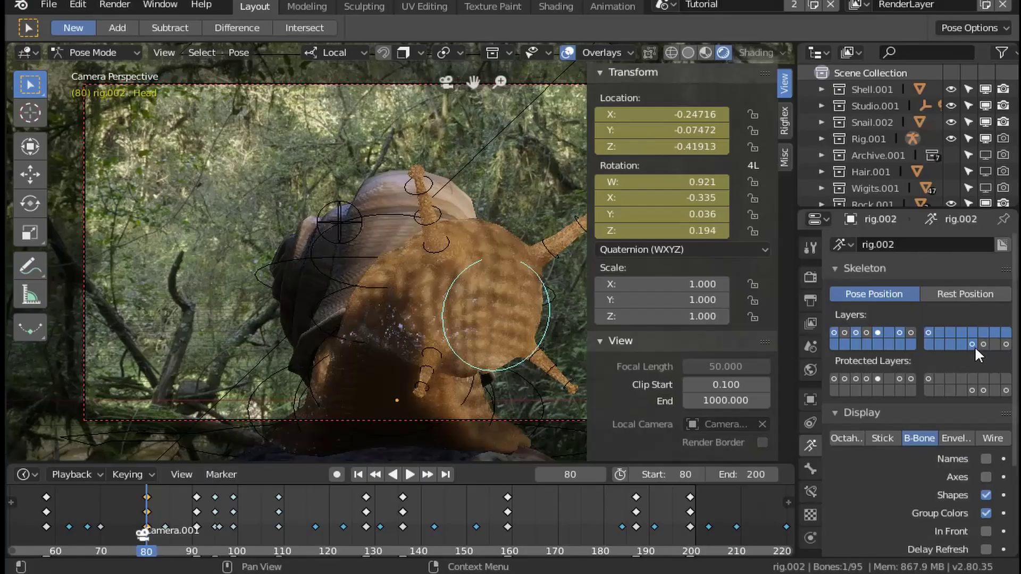
# Step: Show the armature layer holding the body and feeler bones, and enable In Front display for the rig
pyautogui.click(982, 343)
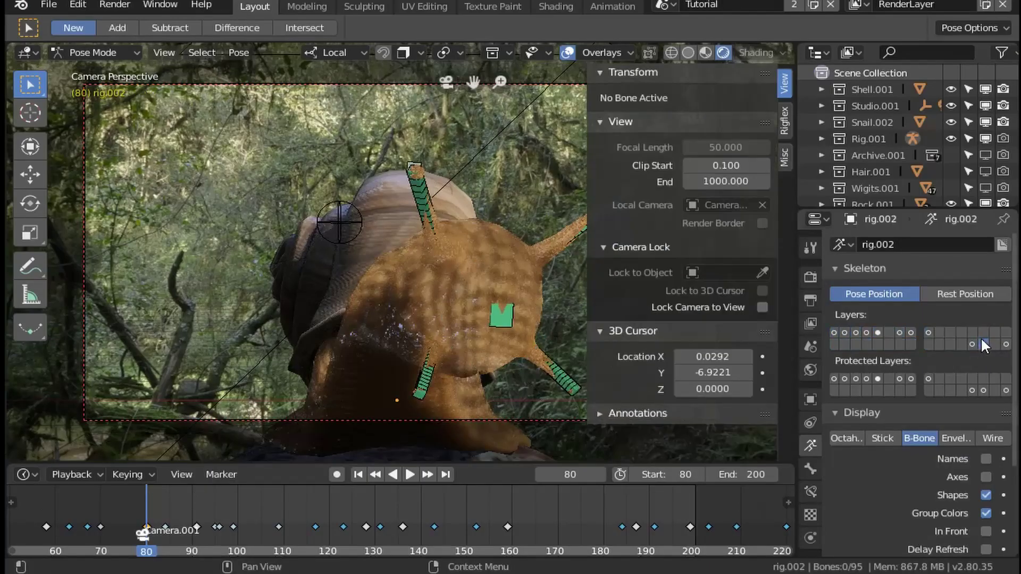
pyautogui.click(984, 528)
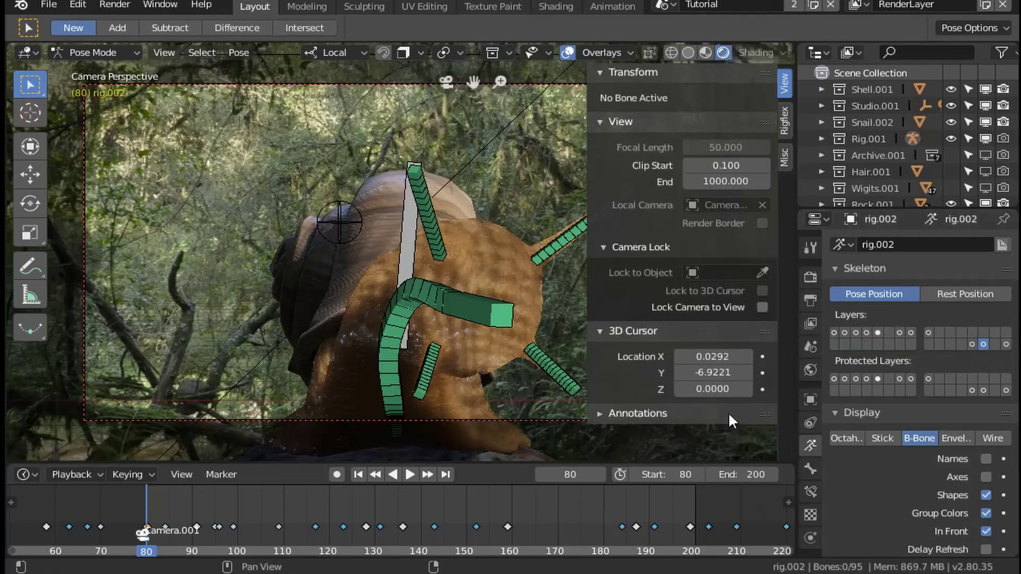
# Step: Circle-select the bones of all four feelers on the snail rig from an angled view
pyautogui.scroll(-2, 358, 309)
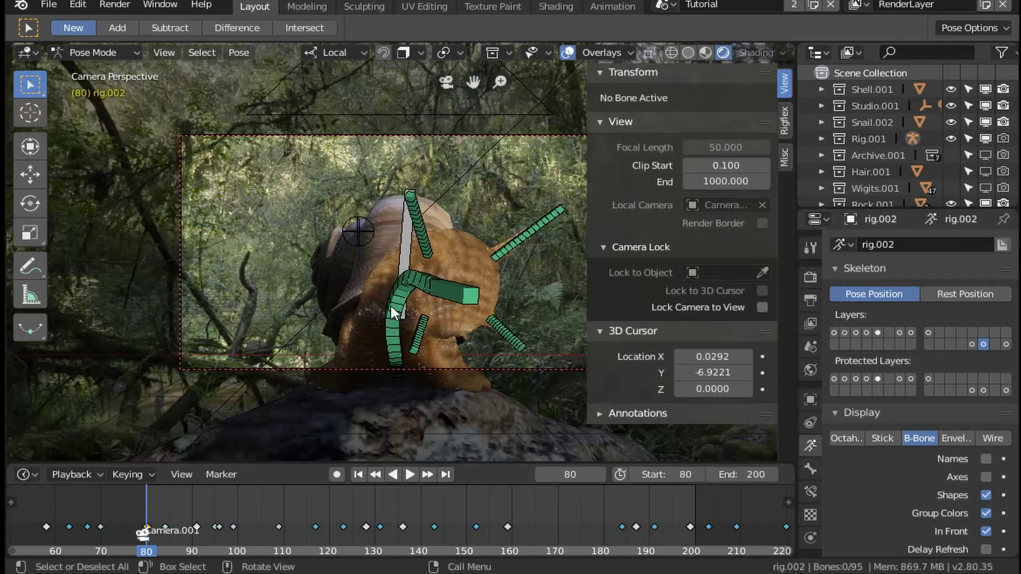
pyautogui.moveTo(391, 304); pyautogui.dragTo(253, 264, button='middle')
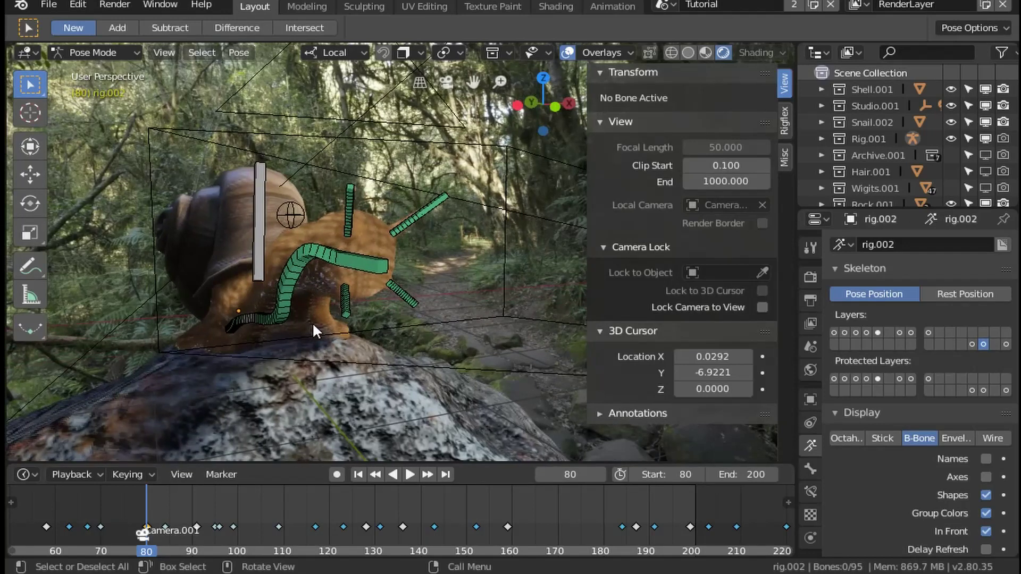
pyautogui.press('c')
pyautogui.moveTo(404, 228); pyautogui.dragTo(448, 192)
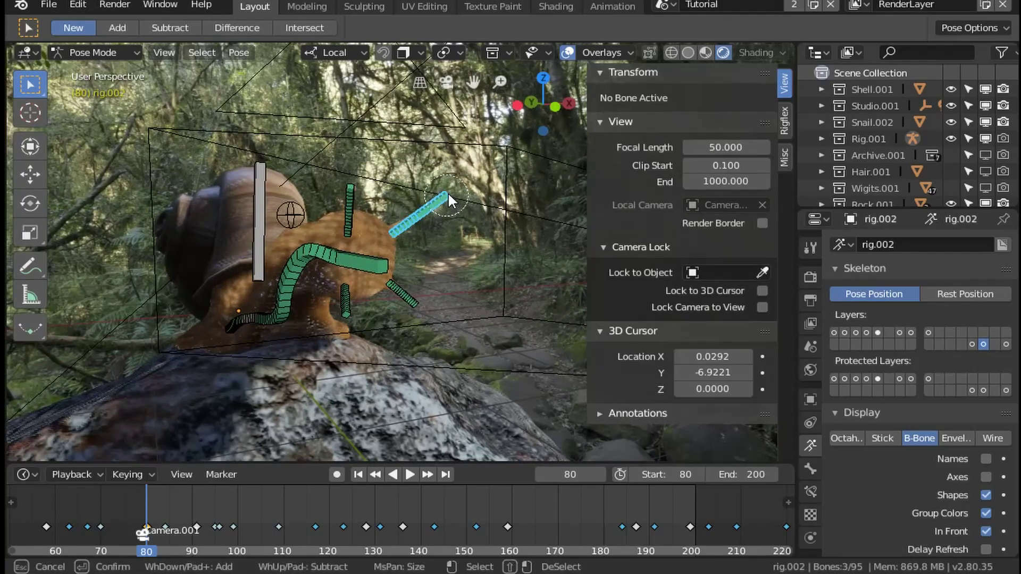
pyautogui.moveTo(346, 226)
pyautogui.mouseDown()
pyautogui.moveTo(354, 189)
pyautogui.moveTo(337, 320)
pyautogui.moveTo(346, 297)
pyautogui.mouseUp()
pyautogui.click(398, 291)
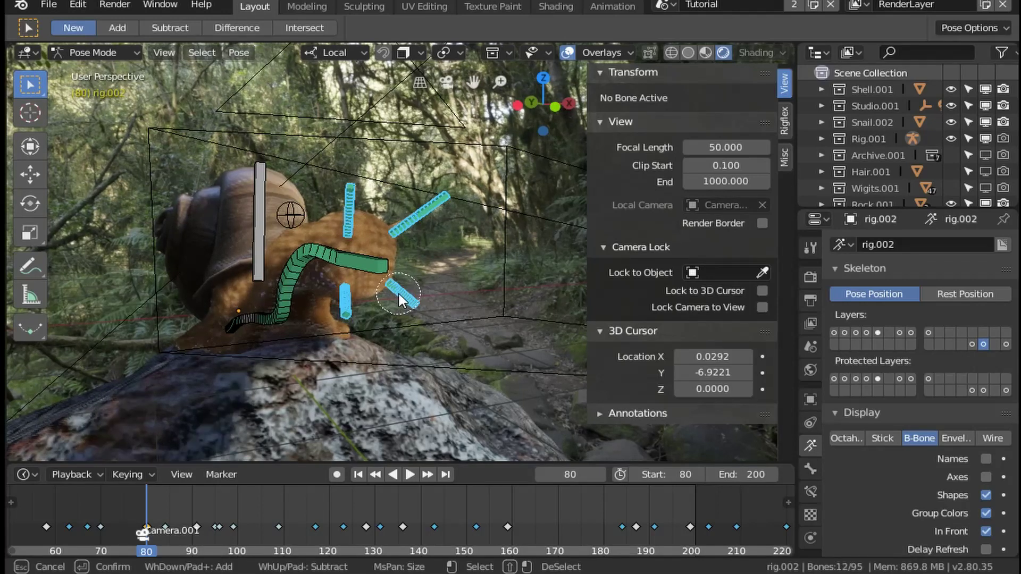
pyautogui.press('Escape')
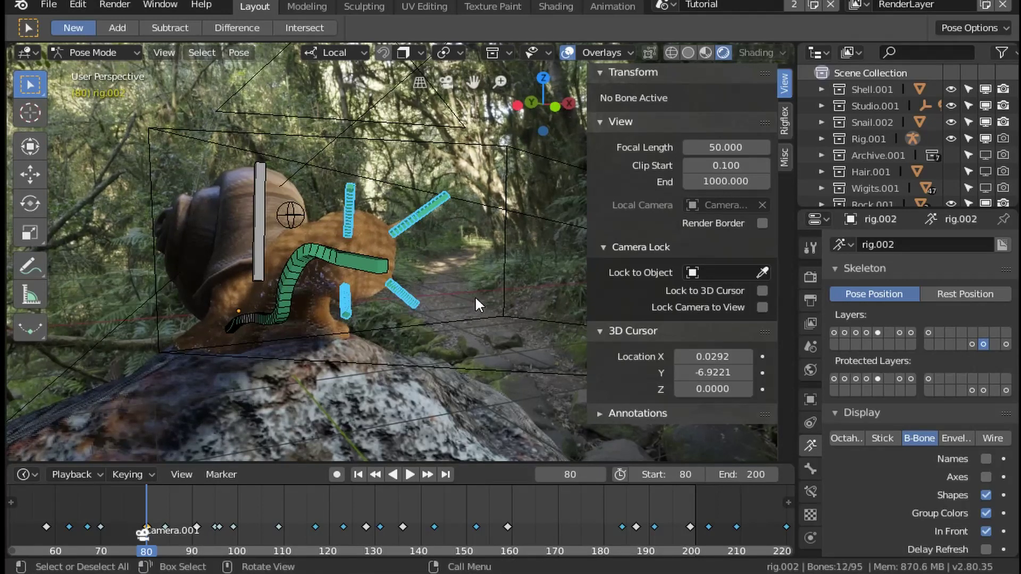
# Step: Set the RigFlex initial stiffness to 0.40 and initialize the selected feeler bones
pyautogui.click(785, 122)
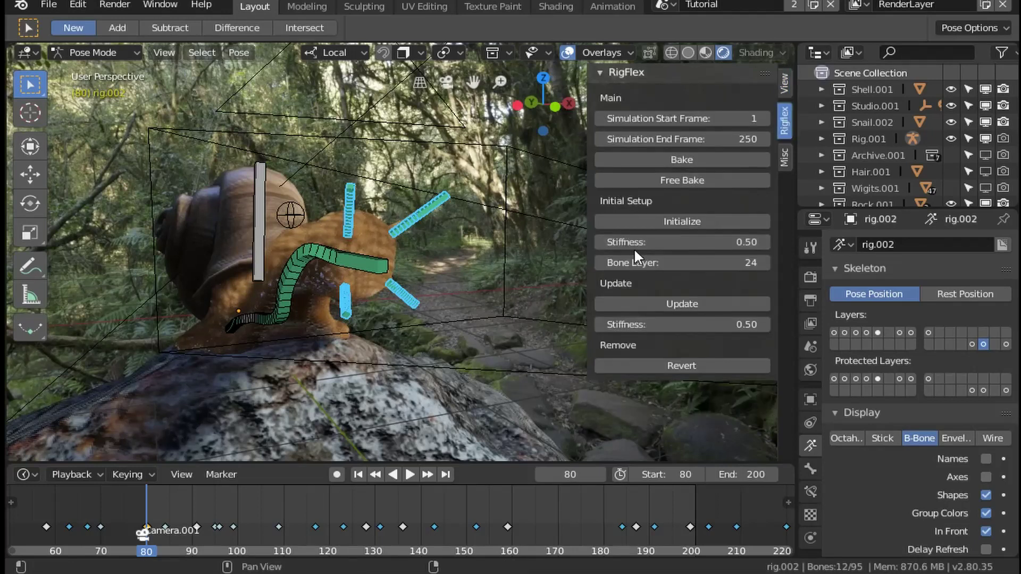
pyautogui.click(652, 242)
pyautogui.press('BackSpace')
pyautogui.write('.')
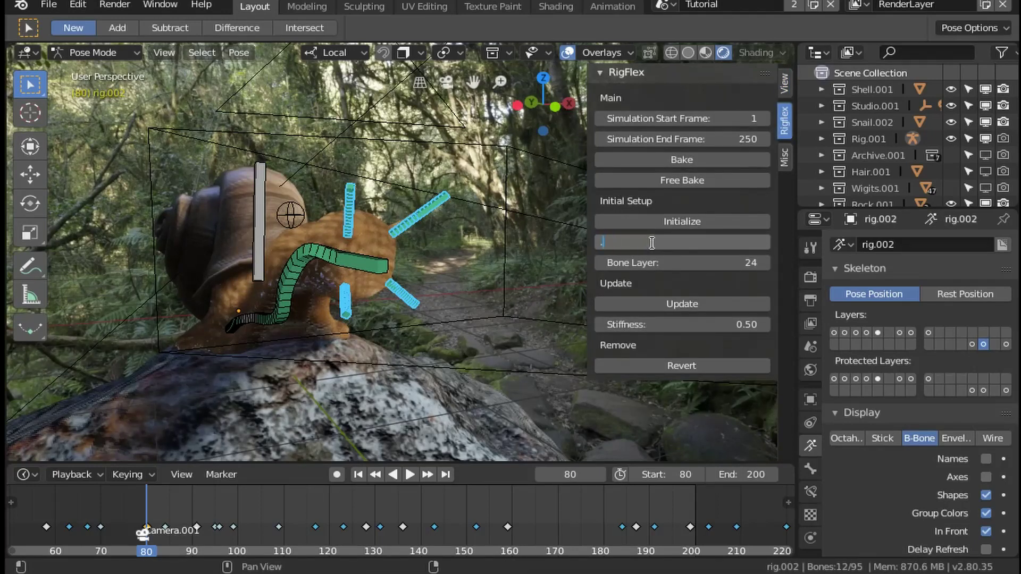
pyautogui.write('4')
pyautogui.press('Return')
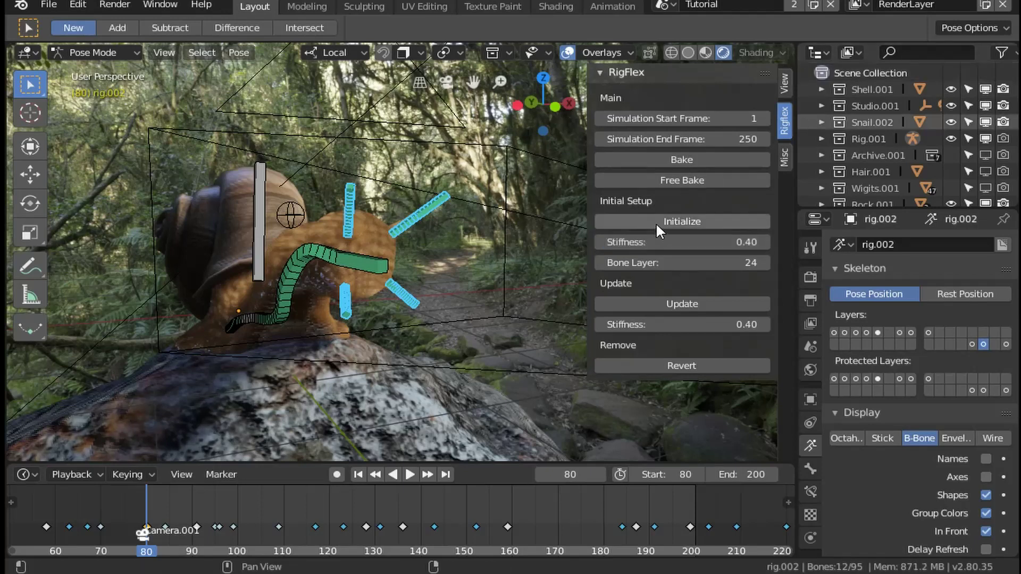
pyautogui.click(655, 222)
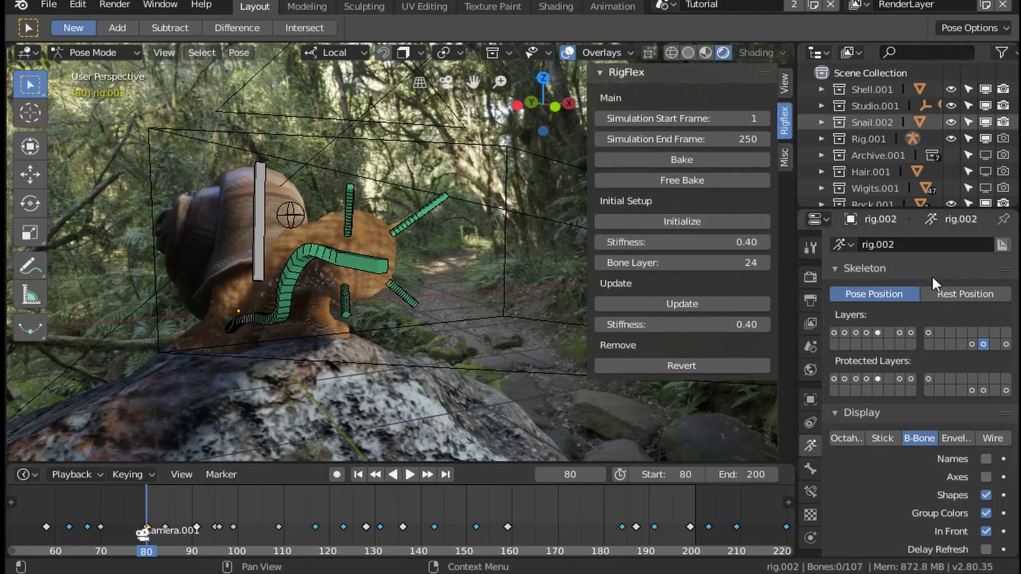
# Step: Display the armature layer of generated RigFlex bones together with the original body and feeler bone layer
pyautogui.click(927, 344)
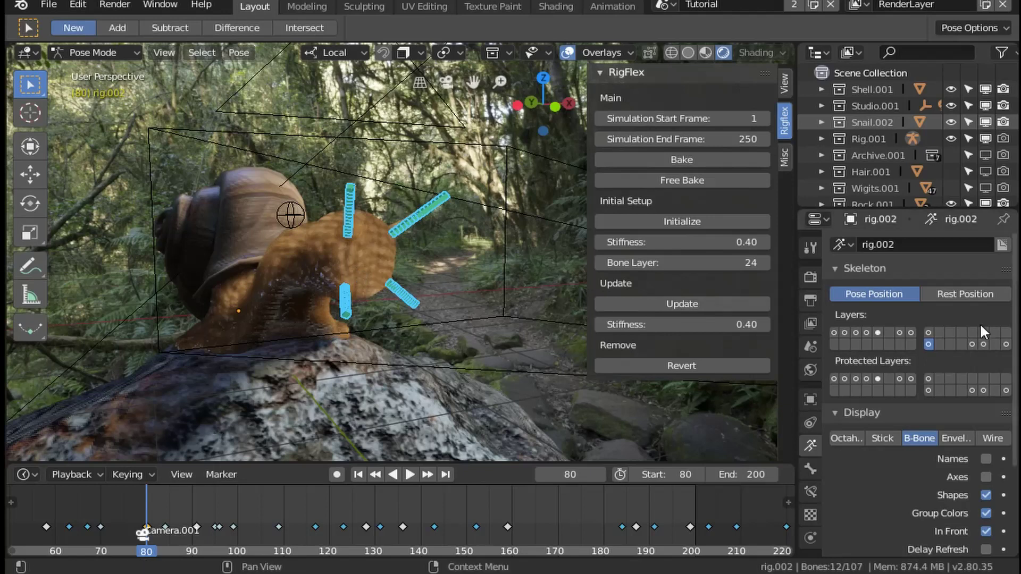
pyautogui.keyDown('shift'); pyautogui.click(983, 345); pyautogui.keyUp('shift')
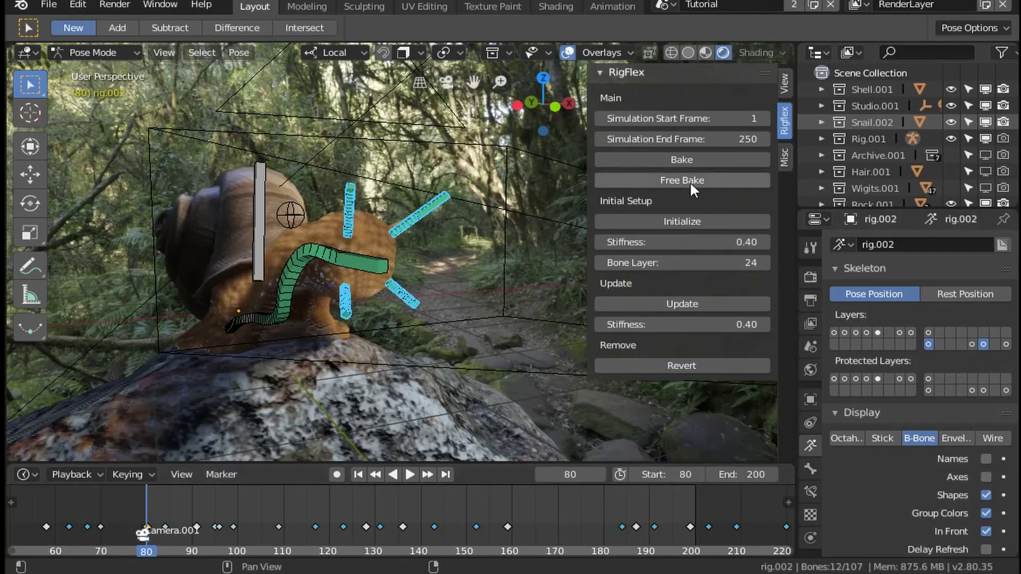
# Step: Set the RigFlex simulation range to start at frame 80 and end at frame 200, and bake it
pyautogui.click(701, 119)
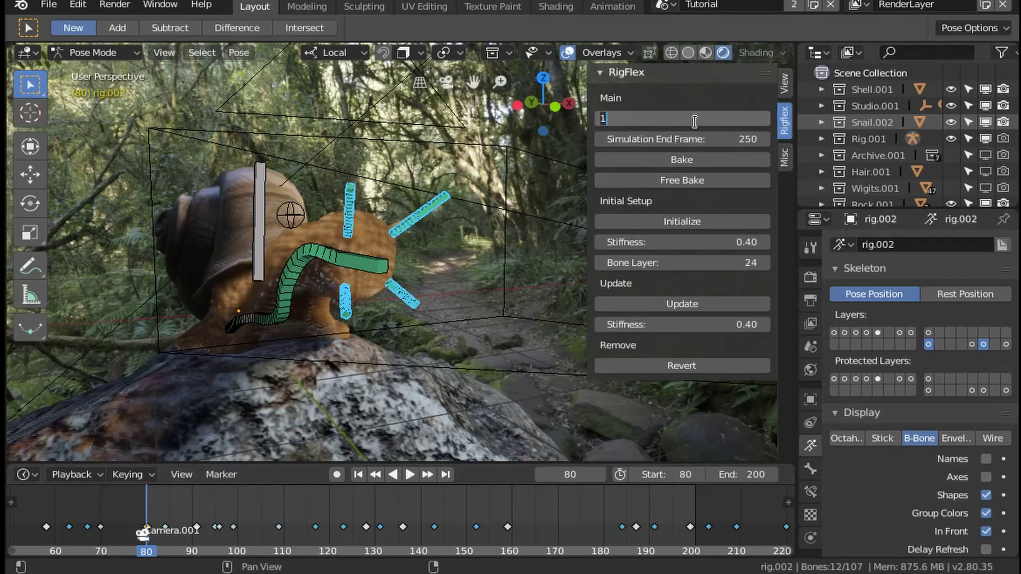
pyautogui.write('80')
pyautogui.press('Return')
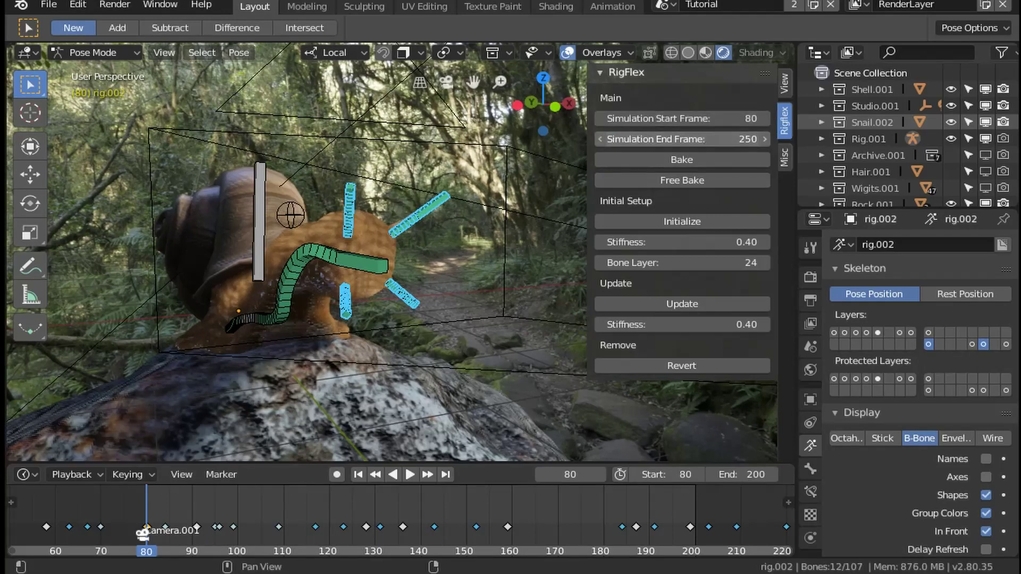
pyautogui.click(712, 139)
pyautogui.press('BackSpace')
pyautogui.press('BackSpace')
pyautogui.press('BackSpace')
pyautogui.write('200')
pyautogui.press('Return')
pyautogui.click(696, 158)
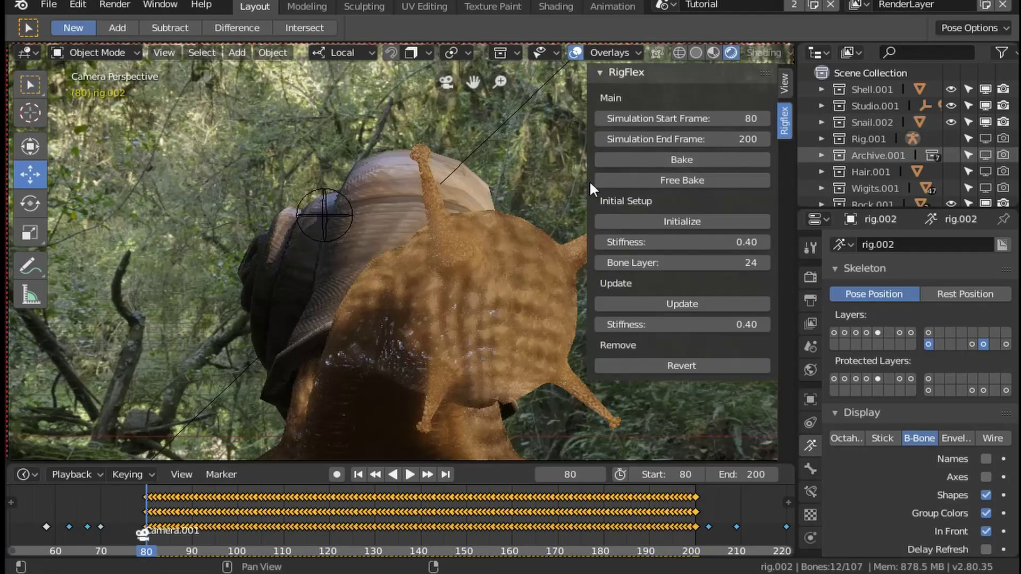
# Step: Play back the baked snail animation in the camera view with the sidebar hidden
pyautogui.press('n')
pyautogui.press('w')
pyautogui.press('space')
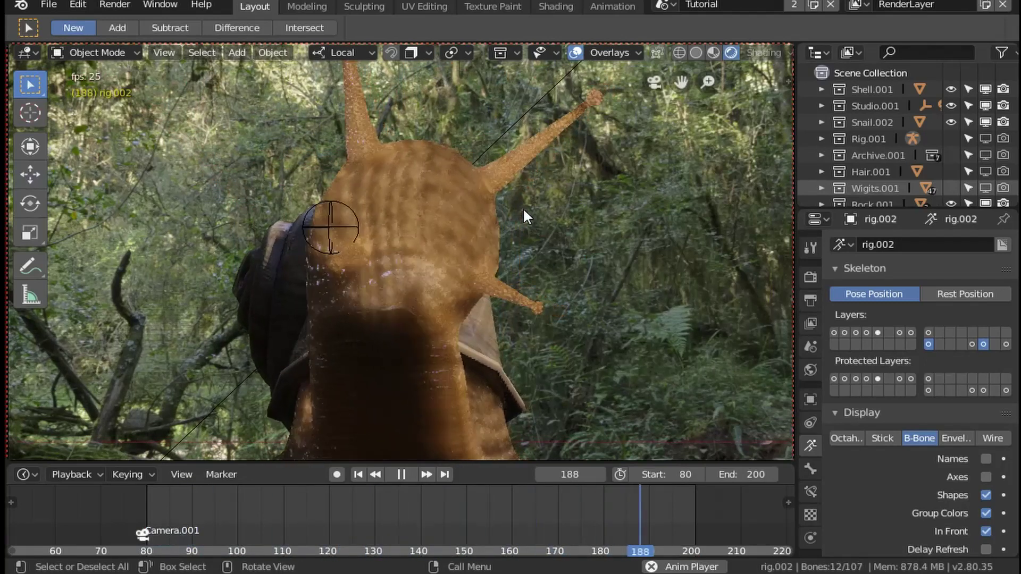
pyautogui.press('Escape')
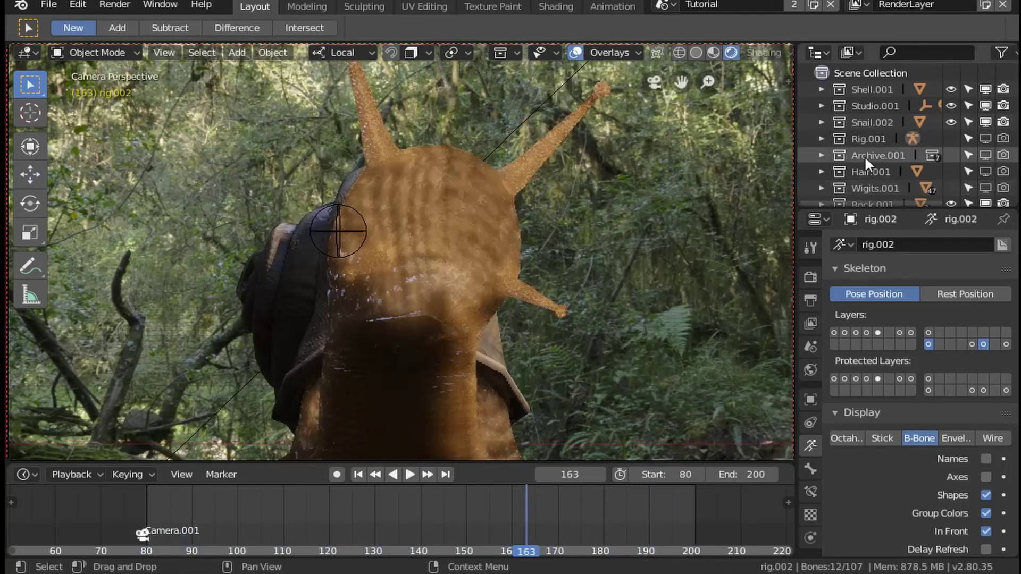
# Step: Make the Rig.001 collection visible in the viewport and play the baked motion with the feeler bones shown
pyautogui.click(986, 138)
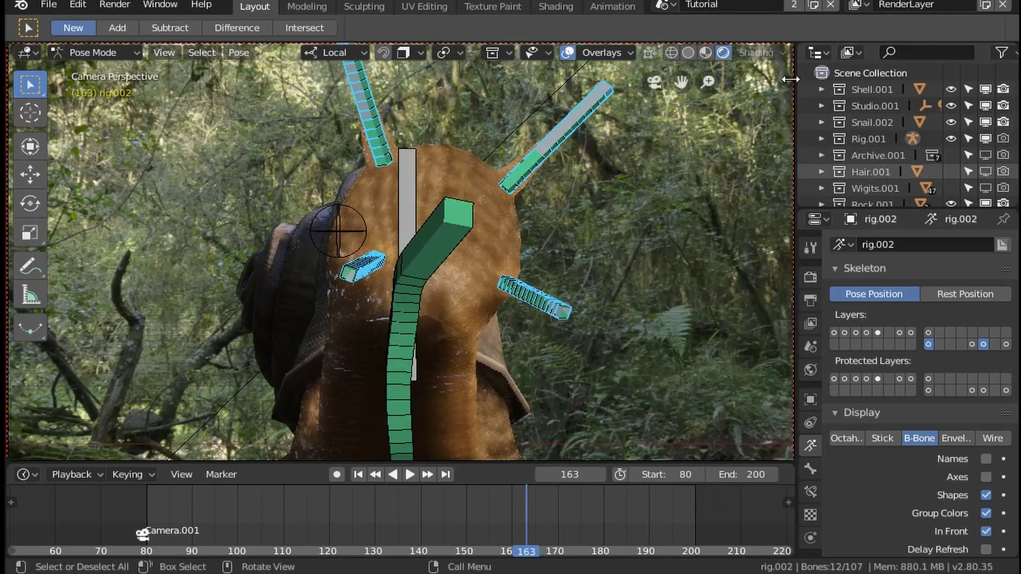
pyautogui.click(788, 81)
pyautogui.click(710, 180)
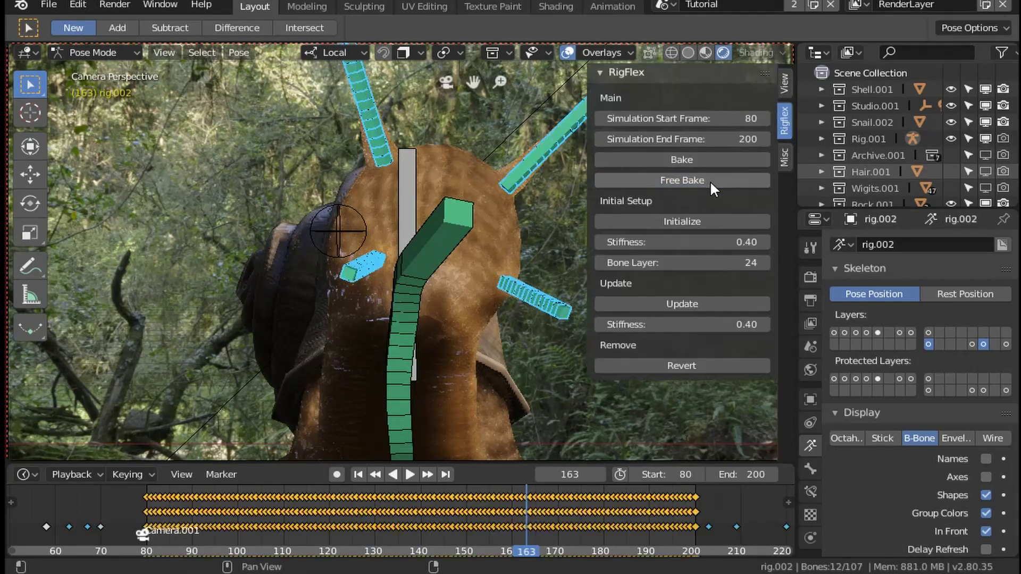
pyautogui.press('space')
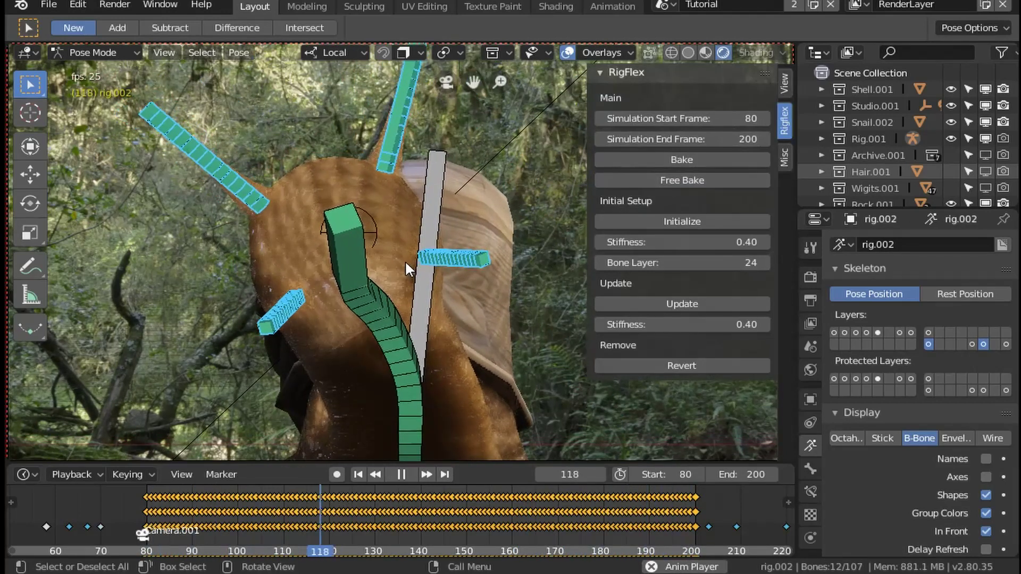
pyautogui.press('space')
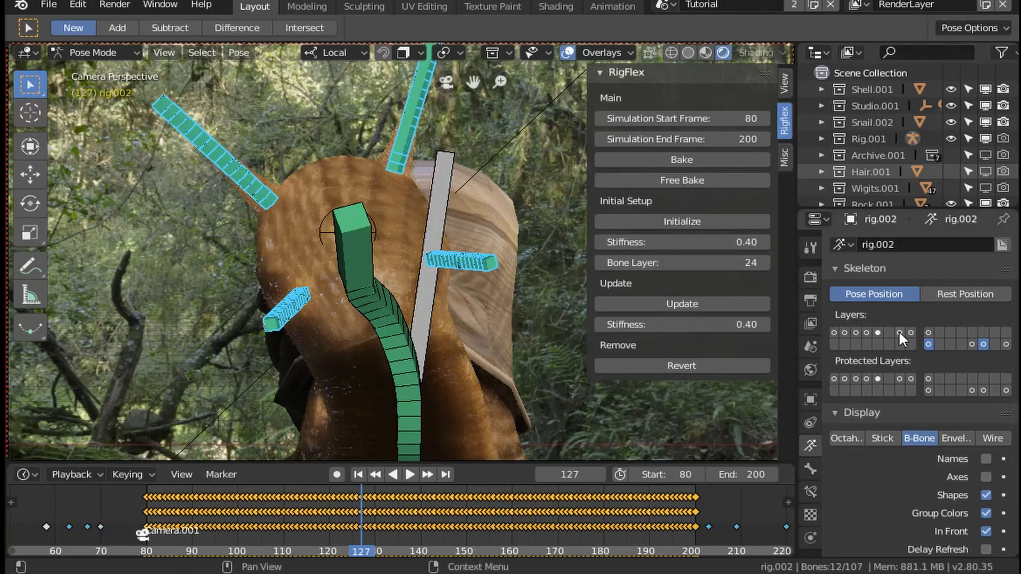
# Step: Show the Middle and Neck rig layers and try rotating the Head control
pyautogui.click(784, 159)
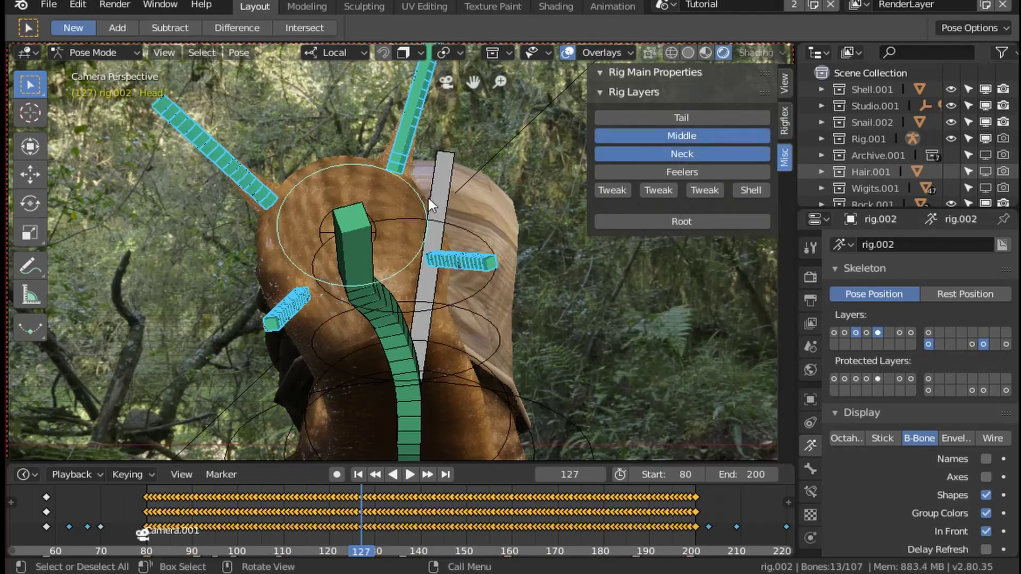
pyautogui.press('r')
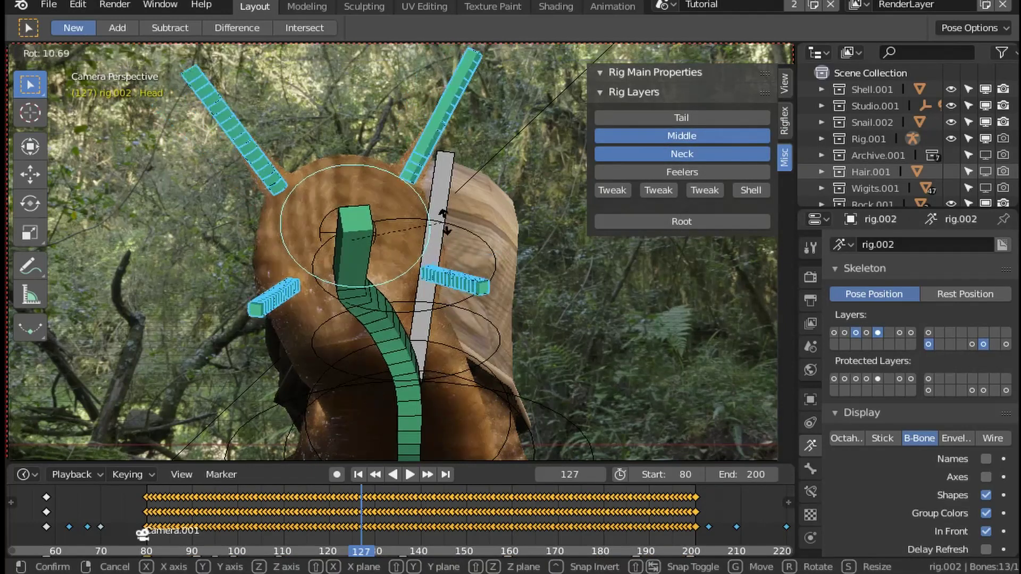
pyautogui.click(454, 199)
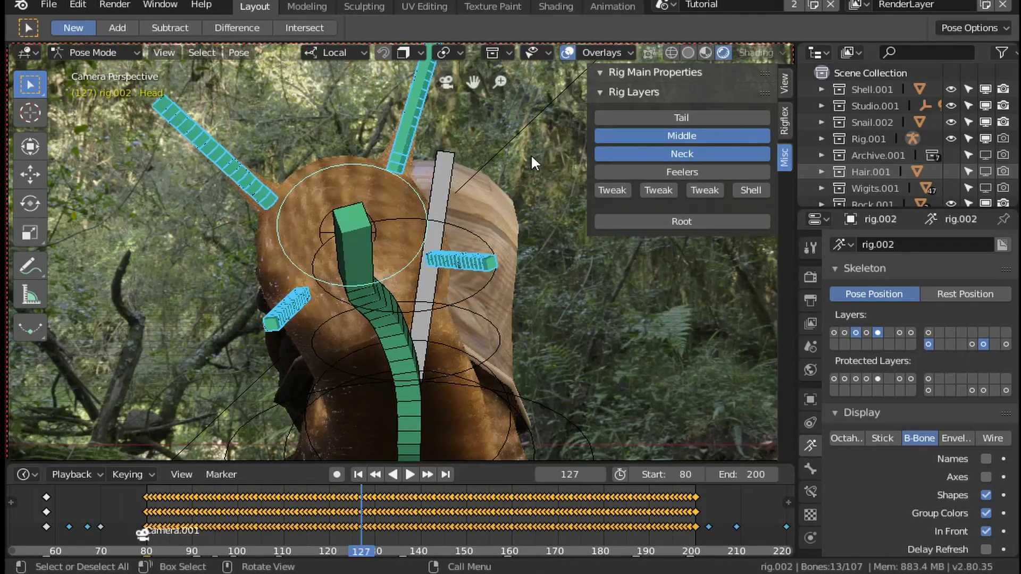
# Step: Revert the RigFlex setup on the feeler bones and show only the armature layer RigFlex used
pyautogui.click(785, 122)
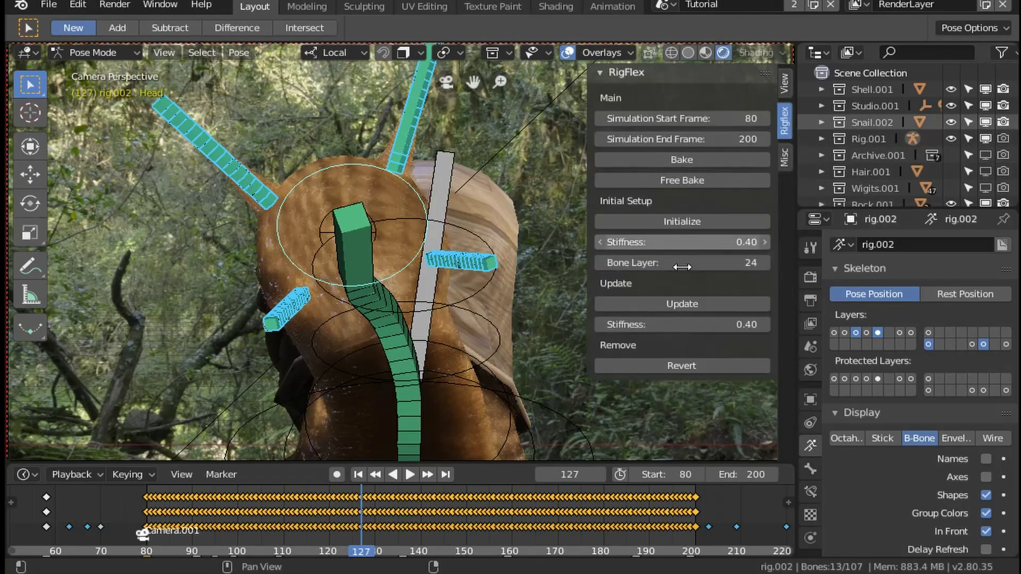
pyautogui.click(648, 365)
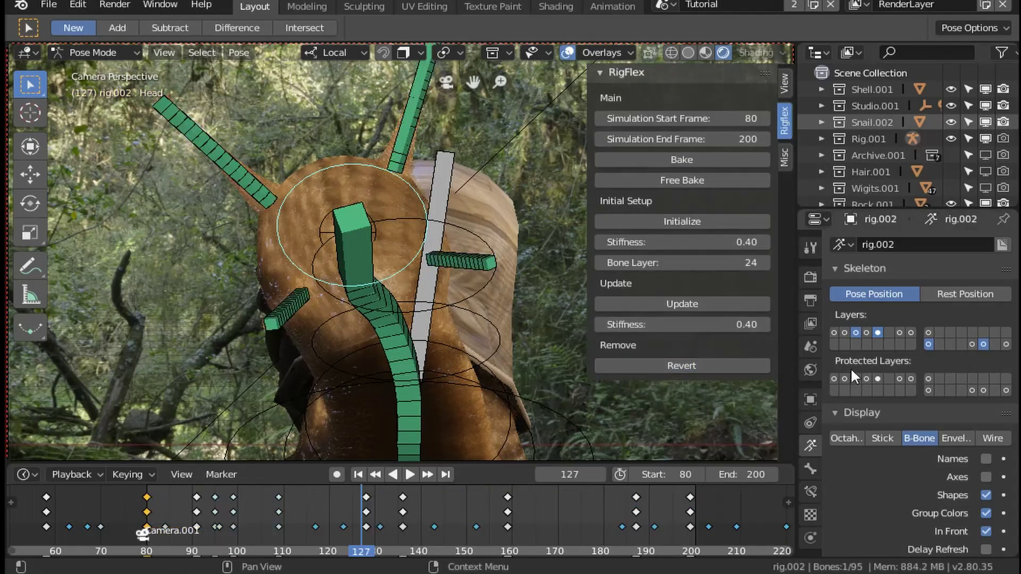
pyautogui.click(928, 344)
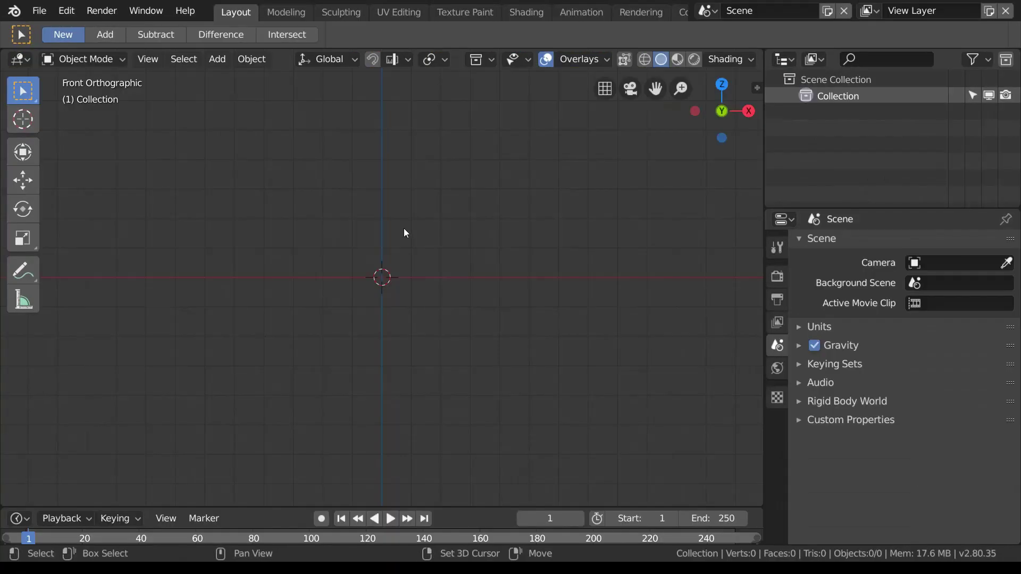
# Step: Add a human meta-rig armature and generate its full control rig from the armature settings
pyautogui.hotkey('shift', 'a')
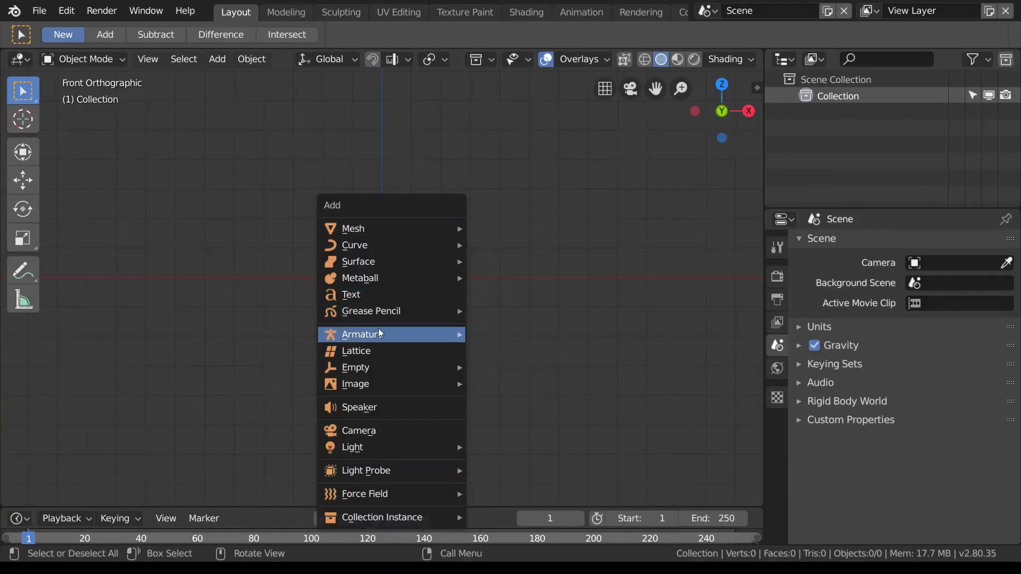
pyautogui.moveTo(379, 334)
pyautogui.click(547, 352)
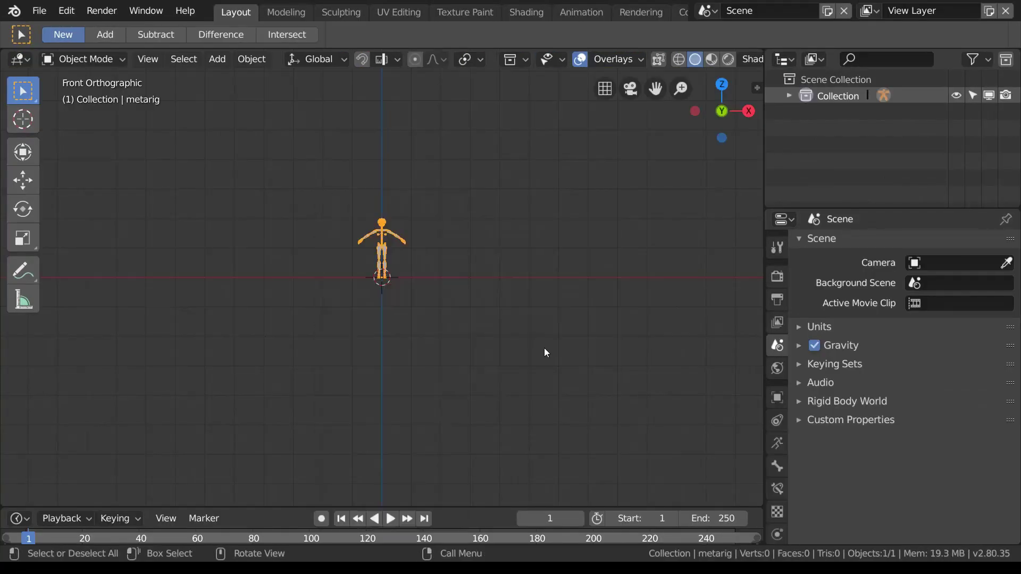
pyautogui.click(777, 443)
pyautogui.scroll(-4, 888, 493)
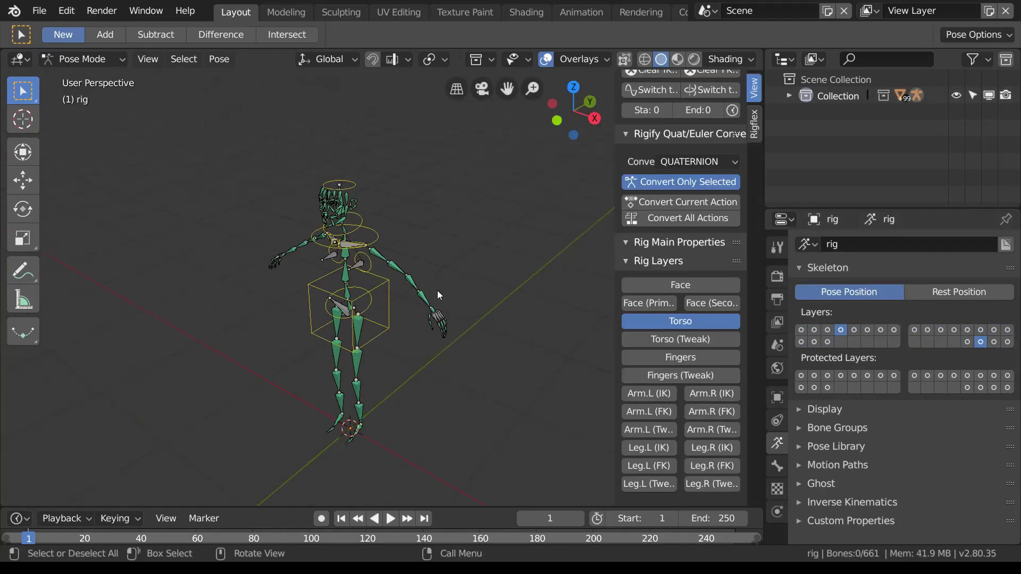
# Step: Select the left lower arm, hand and finger deform bones of the generated rig with circle selection
pyautogui.scroll(2, 437, 290)
pyautogui.moveTo(437, 290)
pyautogui.keyDown('shift'); pyautogui.mouseDown(button='middle')
pyautogui.moveTo(396, 243)
pyautogui.moveTo(455, 298)
pyautogui.mouseUp(button='middle'); pyautogui.keyUp('shift')
pyautogui.rightClick(418, 278)
pyautogui.click(417, 279)
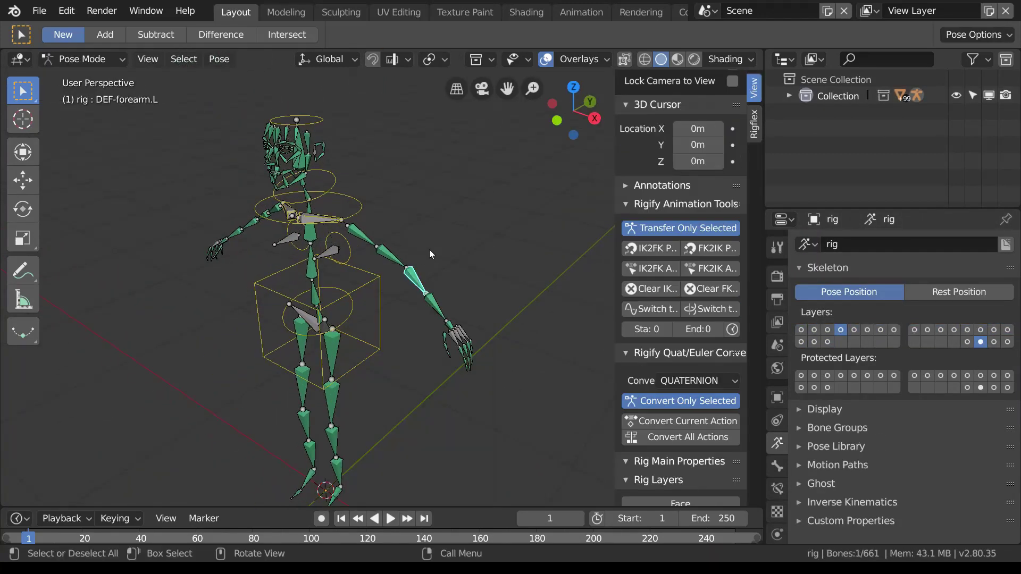
pyautogui.press('c')
pyautogui.press('Escape')
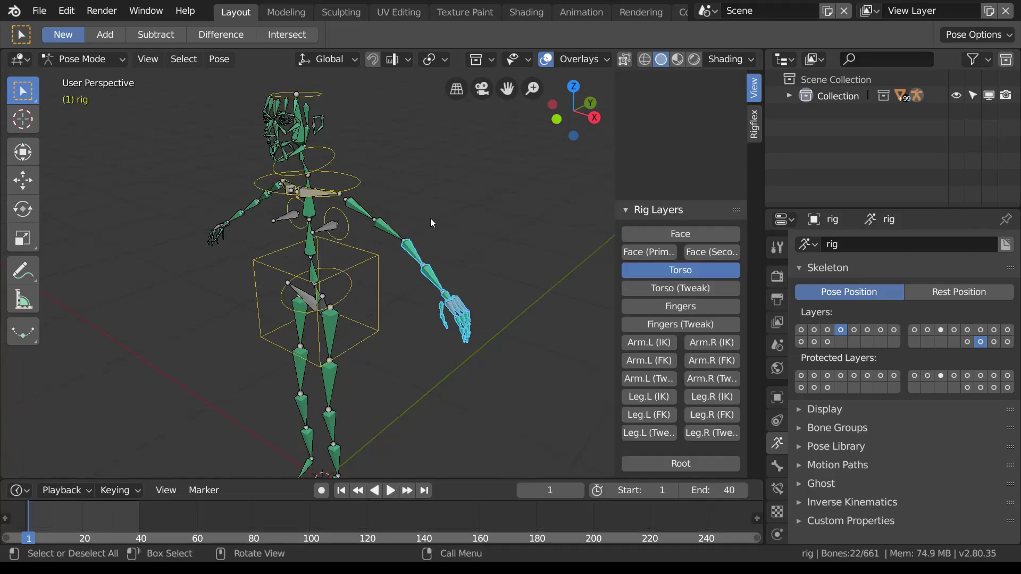
# Step: Initialize RigFlex on the selected arm bones with stiffness 0.50 and bone layer 24, and check their layer assignment
pyautogui.click(758, 126)
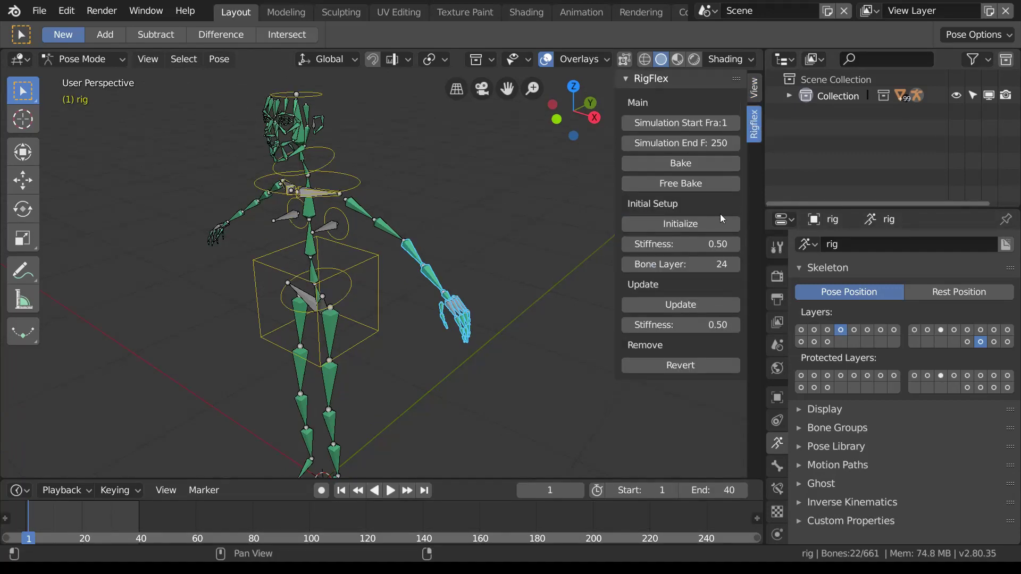
pyautogui.click(684, 225)
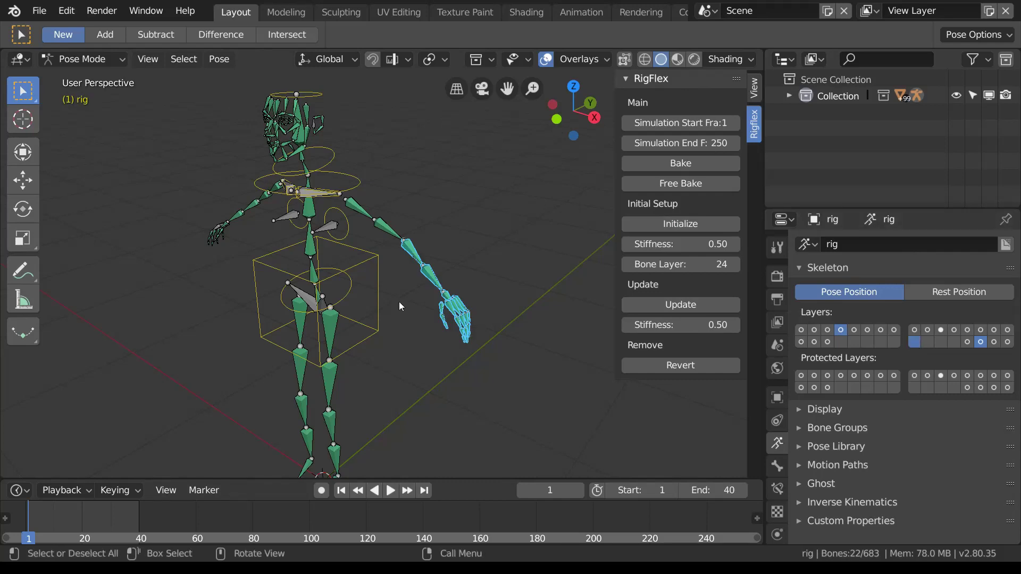
pyautogui.press('m')
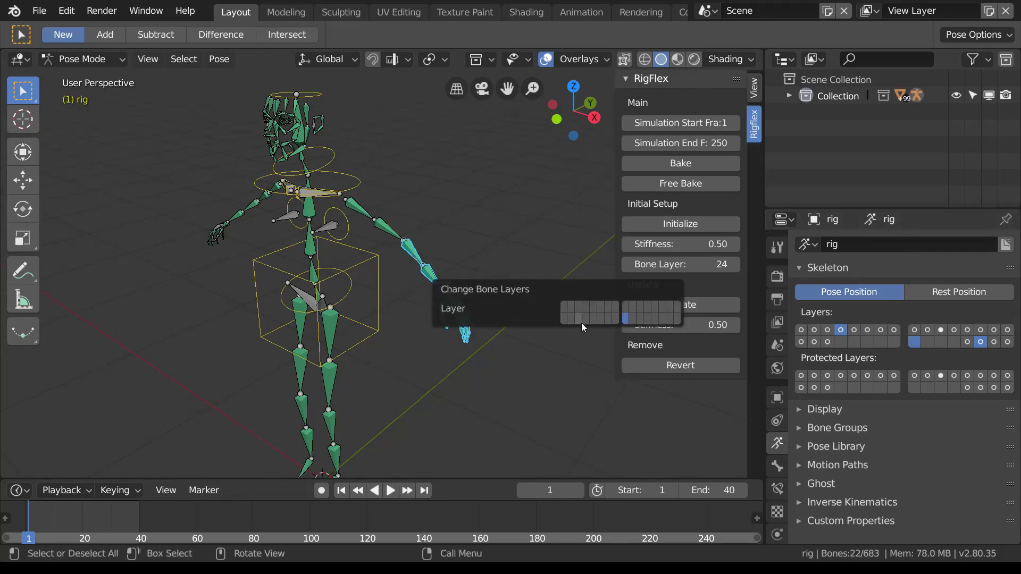
pyautogui.click(626, 318)
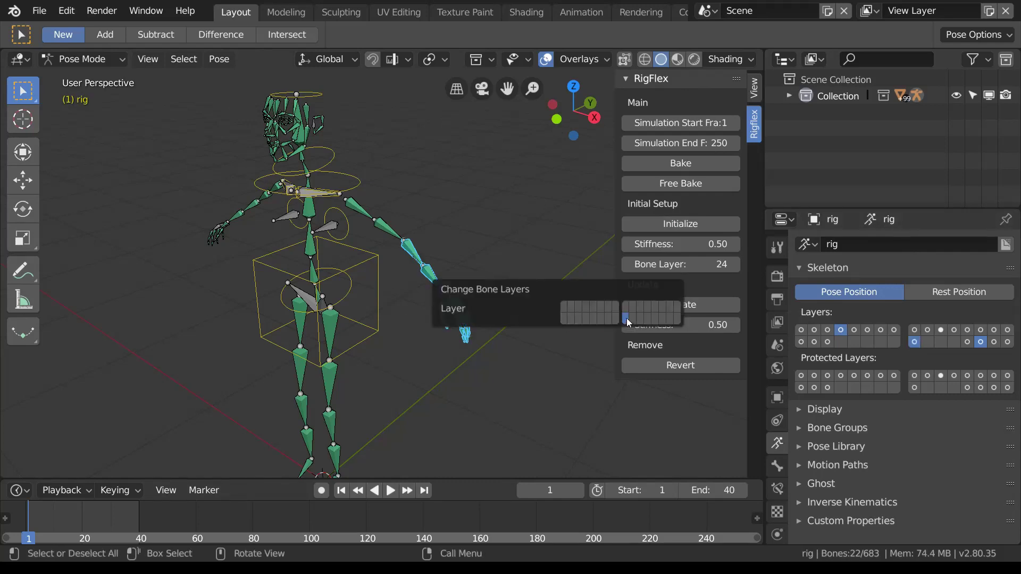
# Step: Bake the RigFlex simulation and play back the arm's motion
pyautogui.click(665, 165)
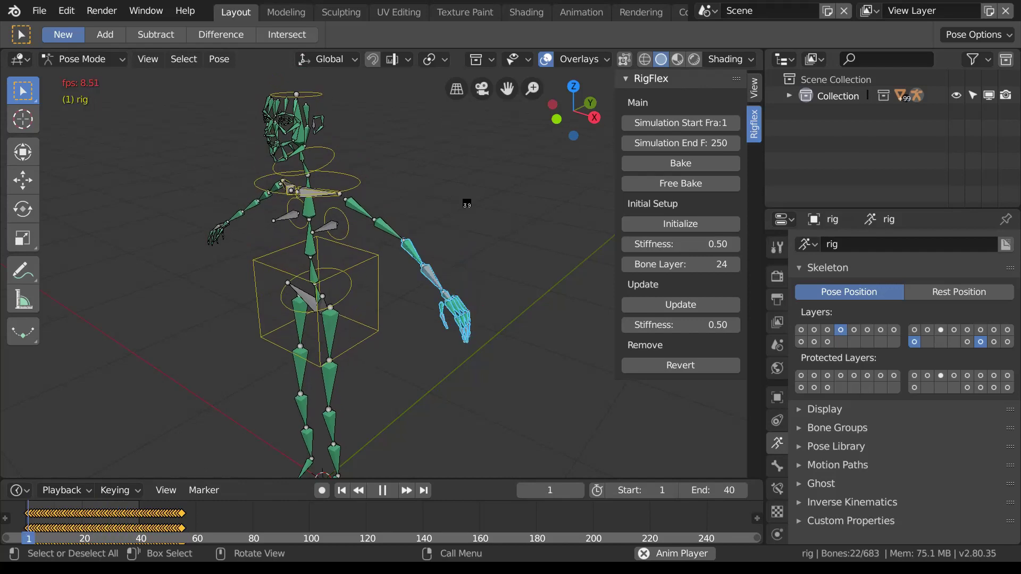
pyautogui.press('Escape')
pyautogui.press('space')
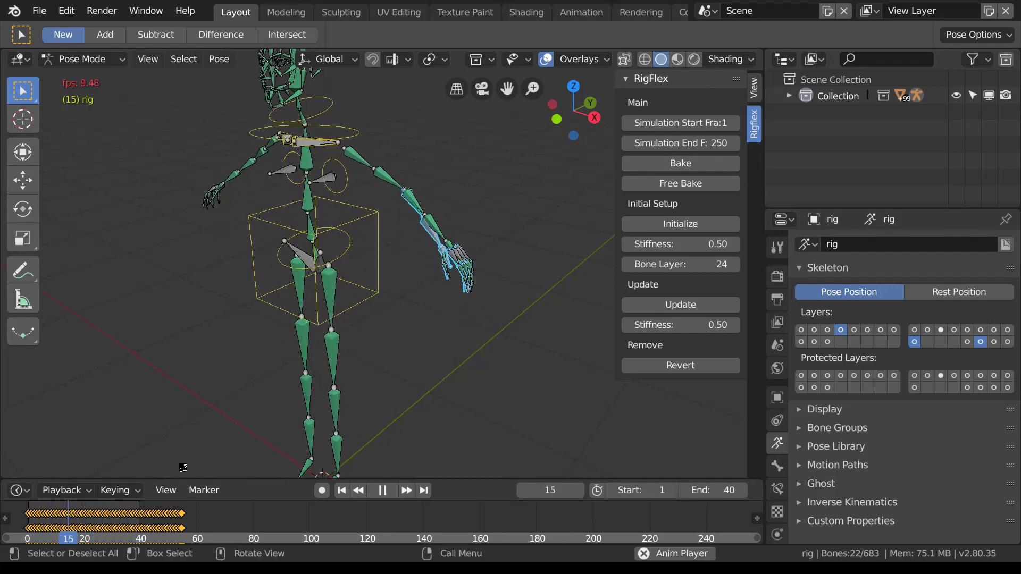
pyautogui.press('space')
pyautogui.press('Right')
pyautogui.press('Right')
pyautogui.press('Right')
pyautogui.press('Right')
pyautogui.press('Right')
pyautogui.press('Right')
pyautogui.press('Right')
pyautogui.press('Right')
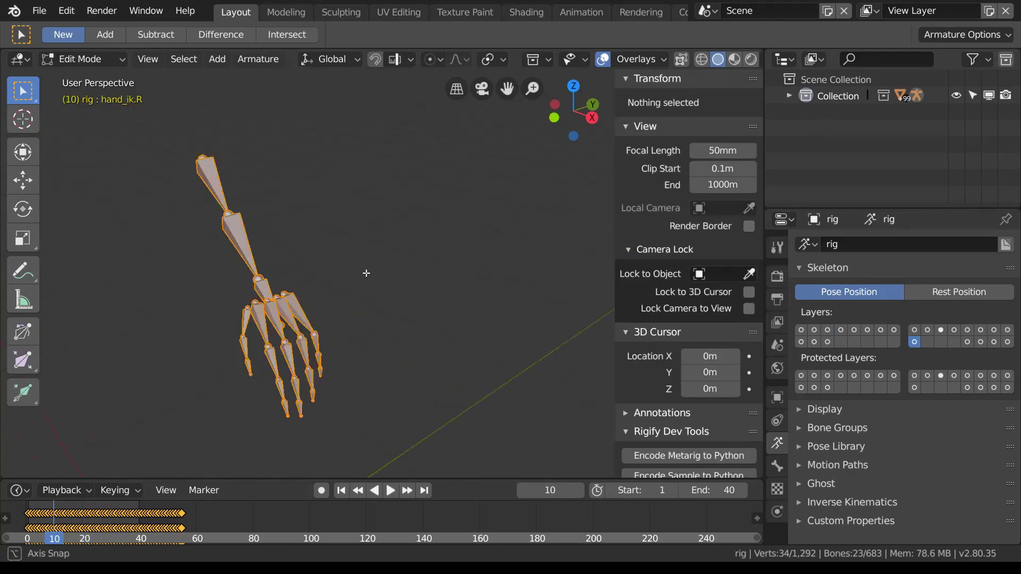
# Step: In Edit Mode on the flex bone layer, parent the index and ring finger bases to DEF-palm.01.L_flex and DEF-palm.03.L_flex
pyautogui.moveTo(340, 228); pyautogui.dragTo(260, 287, button='middle')
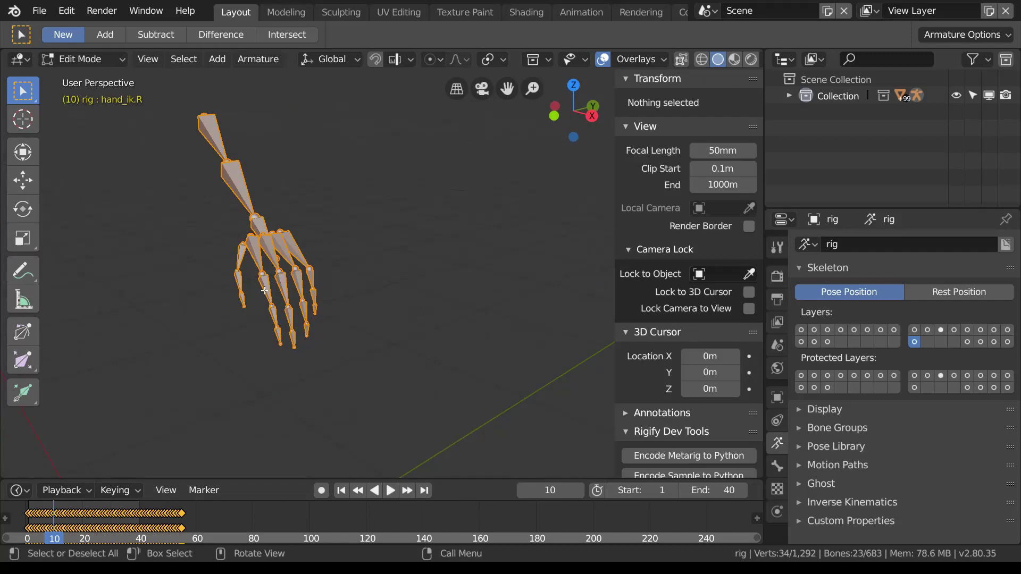
pyautogui.rightClick(260, 287)
pyautogui.click(265, 285)
pyautogui.hotkey('ctrl', 'p')
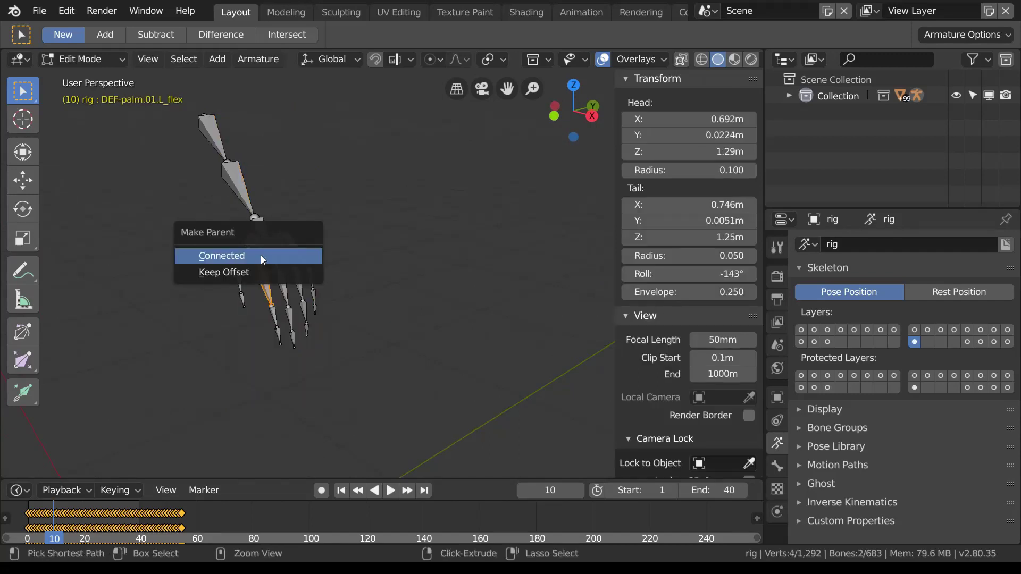
pyautogui.click(261, 255)
pyautogui.click(272, 254)
pyautogui.keyDown('shift'); pyautogui.click(272, 253); pyautogui.keyUp('shift')
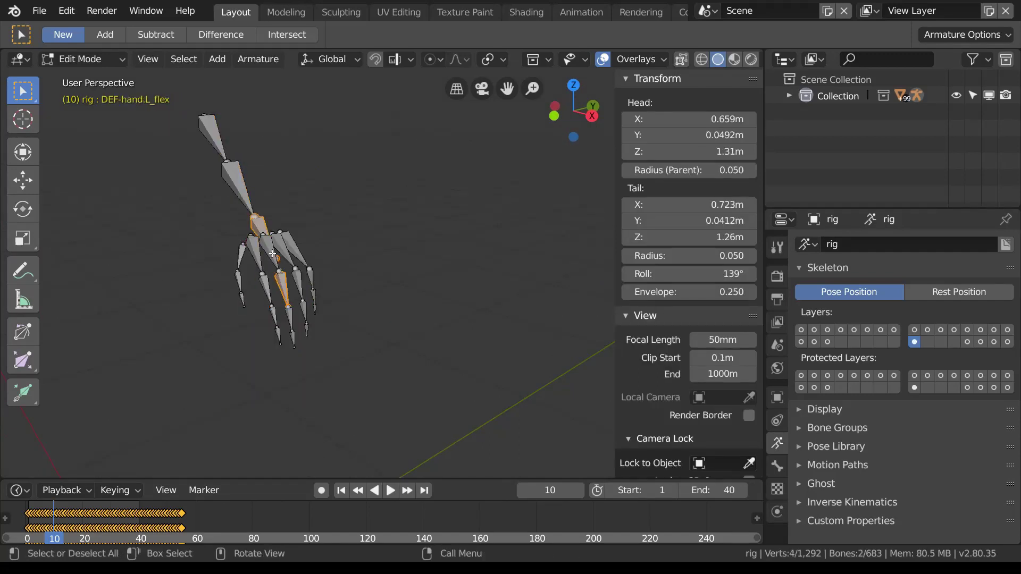
pyautogui.hotkey('ctrl', 'p')
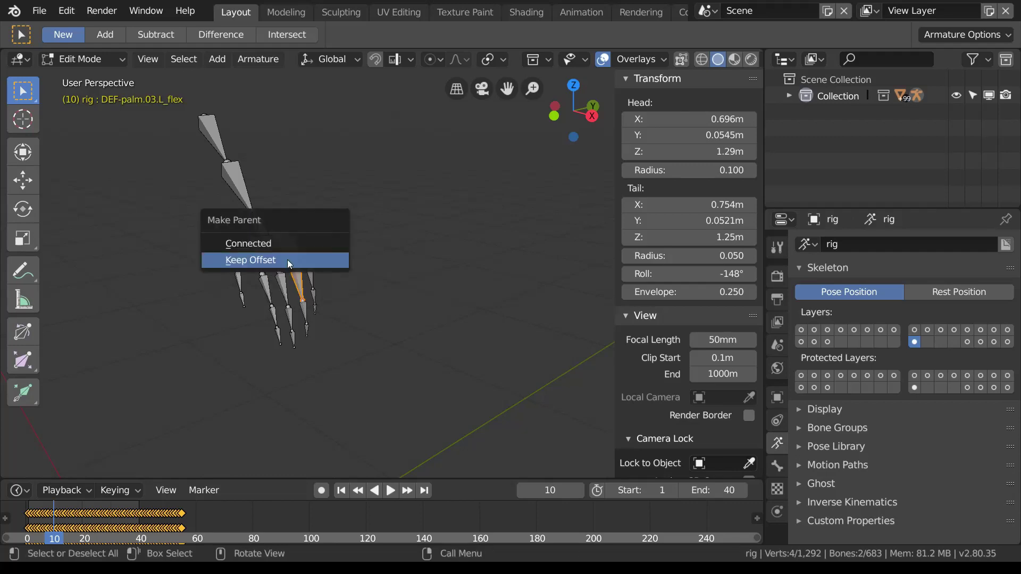
pyautogui.click(287, 262)
# Step: Parent the middle and little finger base bones to DEF-palm.02.L_flex and DEF-palm.04.L_flex, keeping their offset
pyautogui.click(280, 284)
pyautogui.keyDown('shift'); pyautogui.click(275, 264); pyautogui.keyUp('shift')
pyautogui.hotkey('ctrl', 'p')
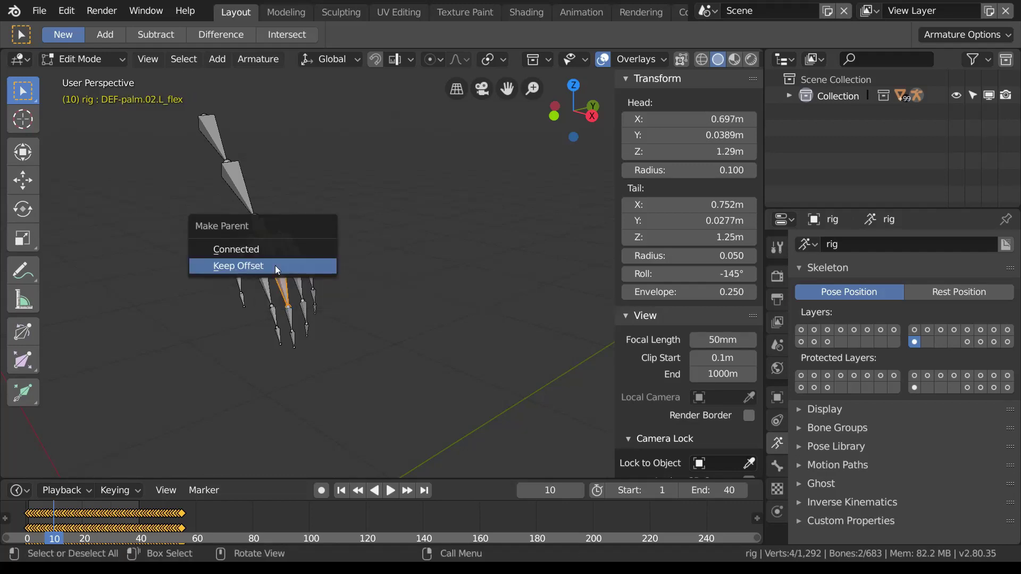
pyautogui.click(275, 266)
pyautogui.click(313, 279)
pyautogui.hotkey('alt', 'p')
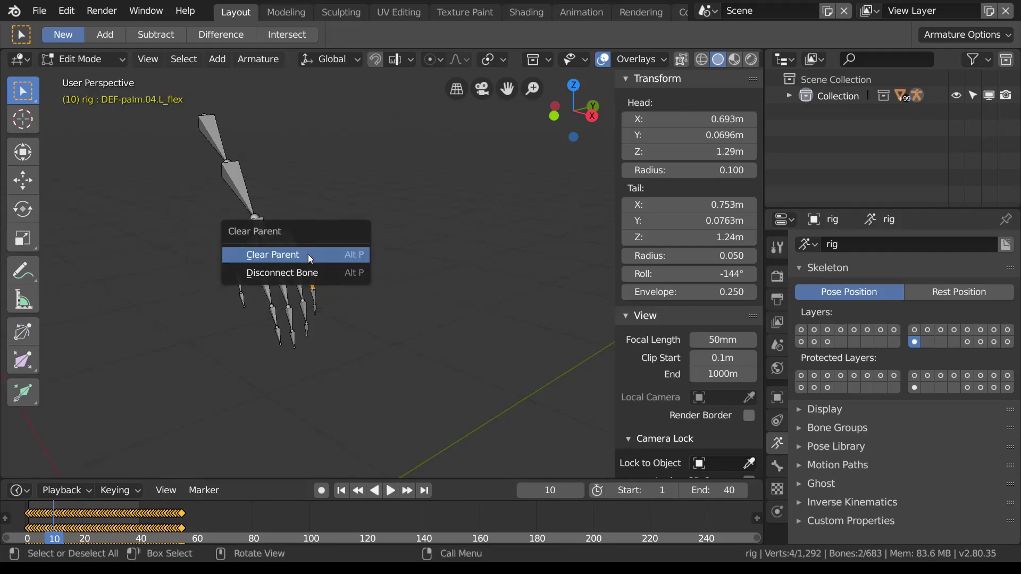
pyautogui.click(279, 259)
pyautogui.hotkey('ctrl', 'p')
pyautogui.click(352, 247)
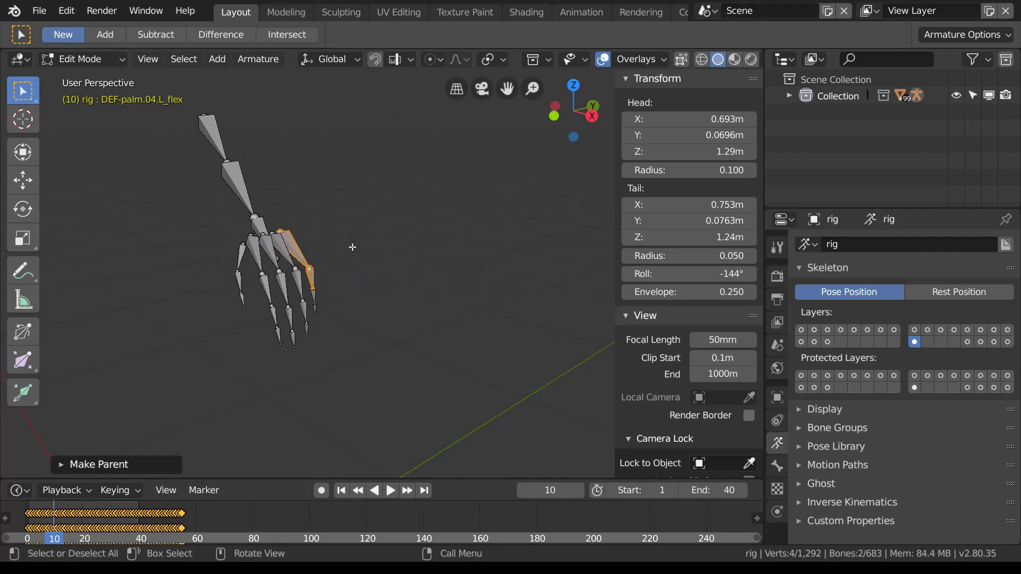
# Step: Parent the first three palm flex bones to DEF-hand.L_flex
pyautogui.moveTo(351, 246); pyautogui.dragTo(343, 242, button='middle')
pyautogui.click(239, 319)
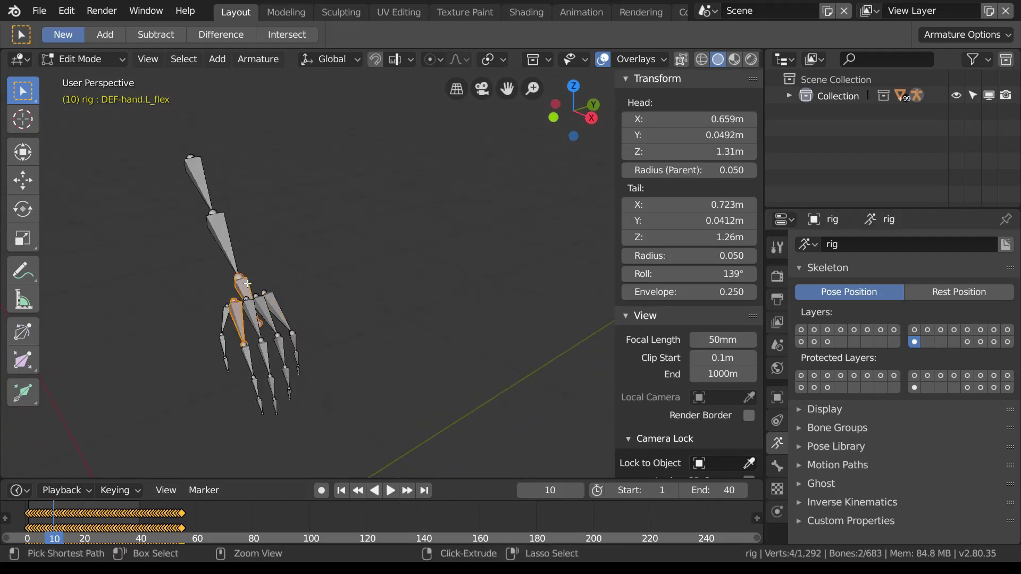
pyautogui.hotkey('ctrl', 'p')
pyautogui.click(247, 283)
pyautogui.click(242, 278)
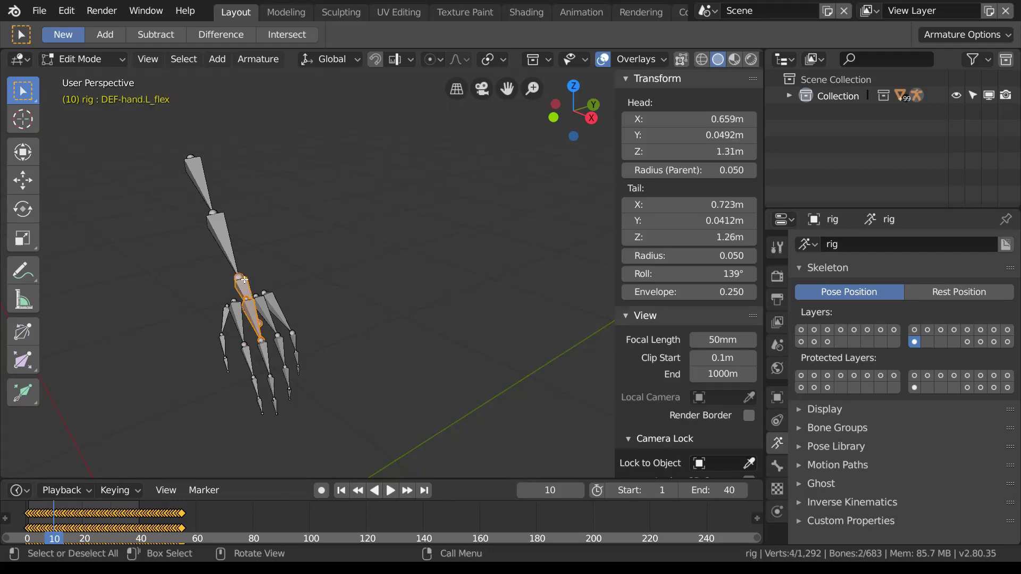
pyautogui.hotkey('ctrl', 'p')
pyautogui.click(244, 281)
pyautogui.click(251, 294)
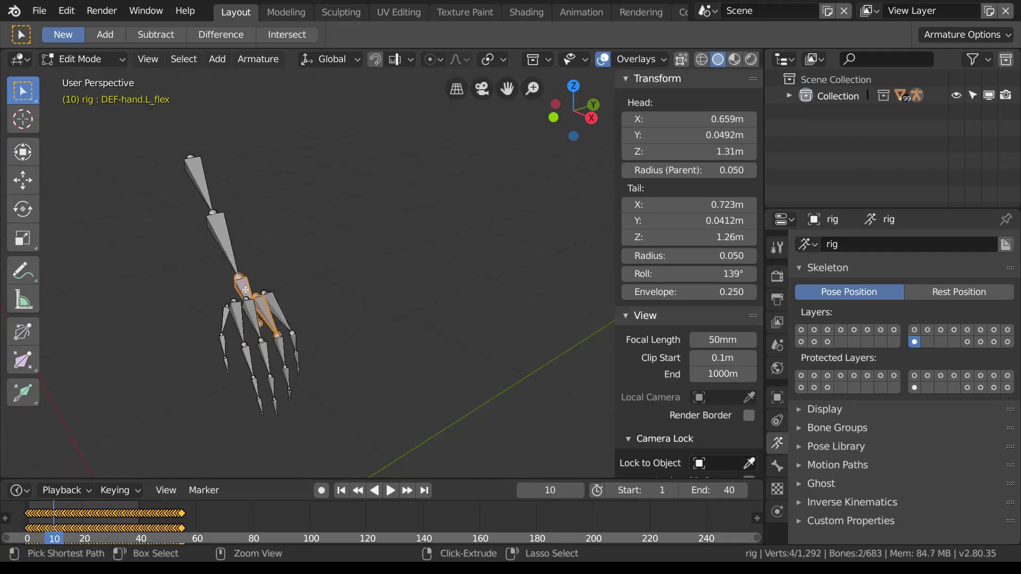
pyautogui.hotkey('ctrl', 'p')
pyautogui.click(245, 290)
# Step: Parent the fourth palm bone and the thumb's base bone to DEF-hand.L_flex with Keep Offset
pyautogui.click(245, 290)
pyautogui.keyDown('shift'); pyautogui.click(245, 290); pyautogui.keyUp('shift')
pyautogui.hotkey('ctrl', 'p')
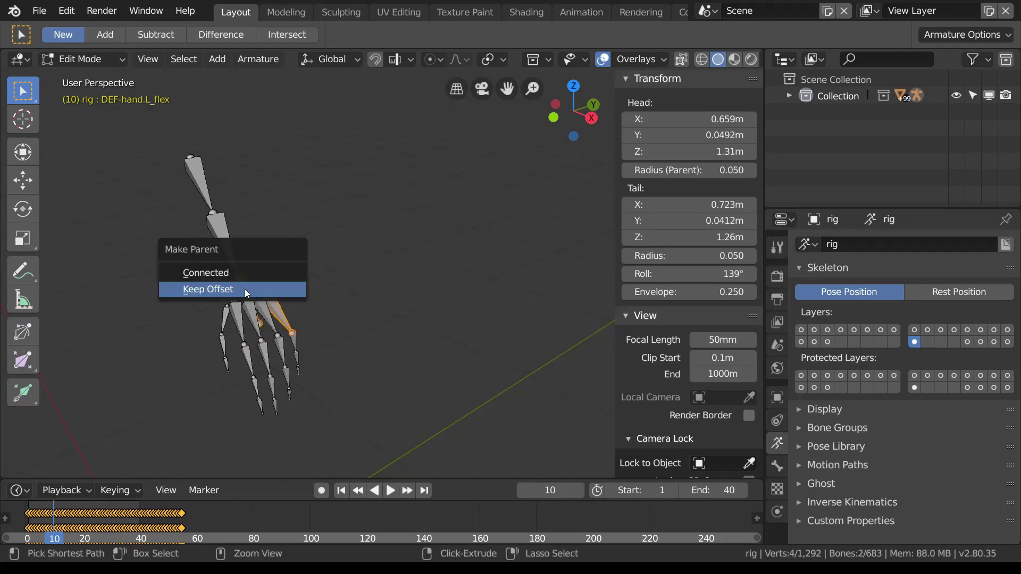
pyautogui.click(245, 288)
pyautogui.click(234, 307)
pyautogui.hotkey('ctrl', 'p')
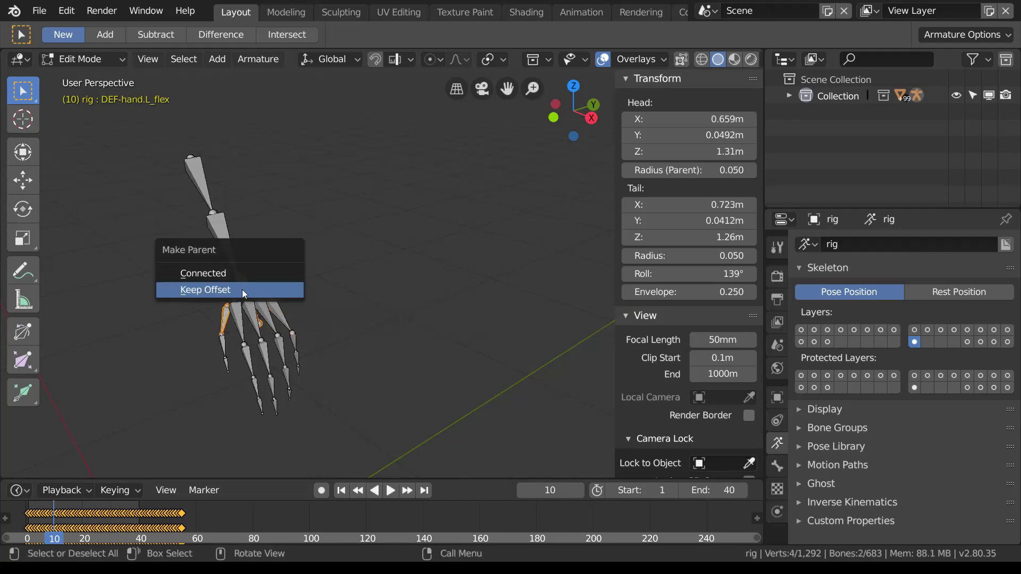
pyautogui.click(242, 289)
# Step: In Pose Mode, bake the RigFlex simulation for frames 1 to 40 and play it with the deform bone layer shown
pyautogui.hotkey('ctrl', 'Tab')
pyautogui.moveTo(313, 269); pyautogui.dragTo(326, 280, button='middle')
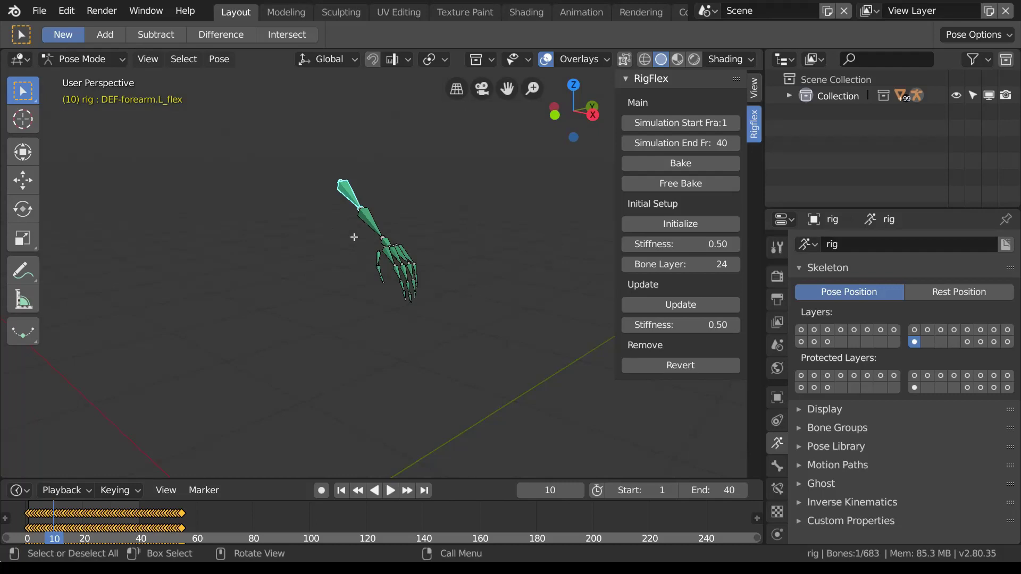
pyautogui.click(675, 162)
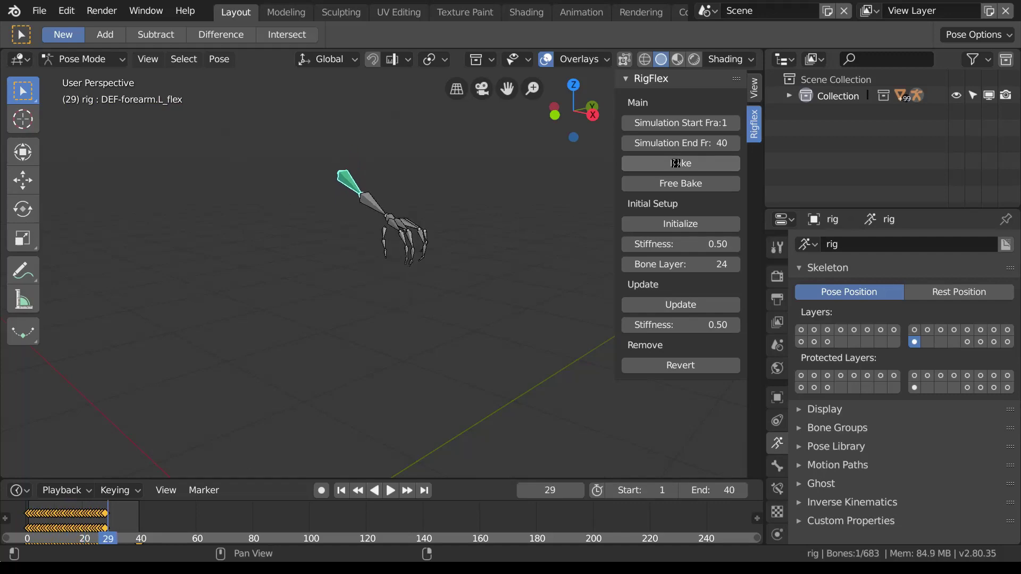
pyautogui.keyDown('shift'); pyautogui.click(980, 342); pyautogui.keyUp('shift')
pyautogui.press('space')
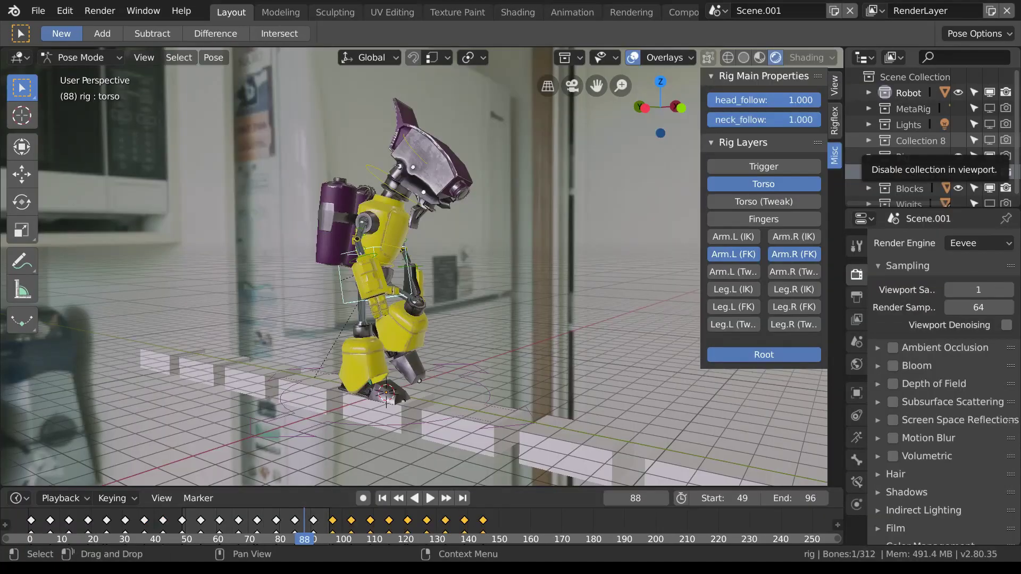
# Step: Play the robot's walk animation in solid shading, briefly switching the viewport overlays off and back on
pyautogui.moveTo(378, 282); pyautogui.dragTo(416, 279, button='middle')
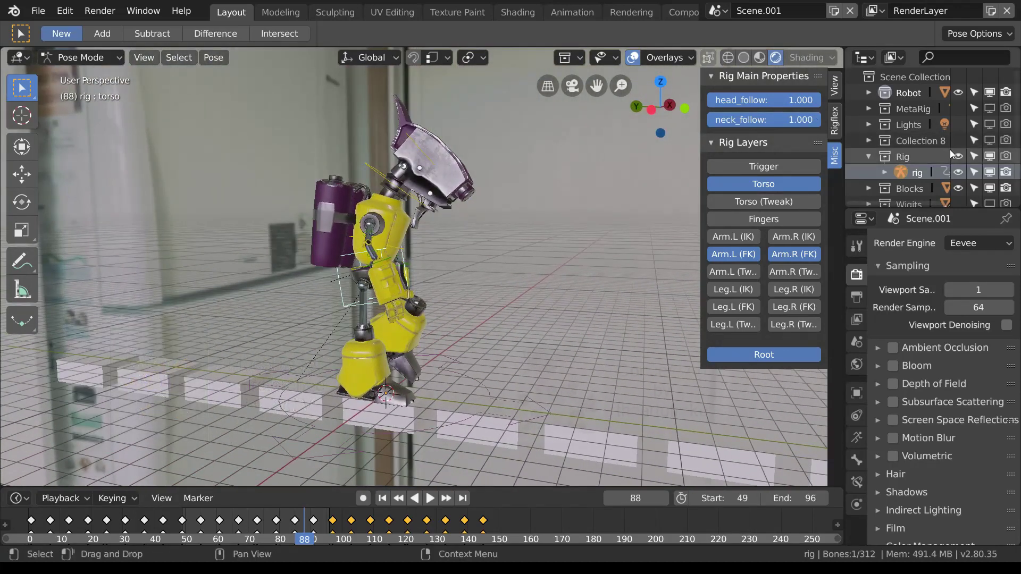
pyautogui.click(743, 57)
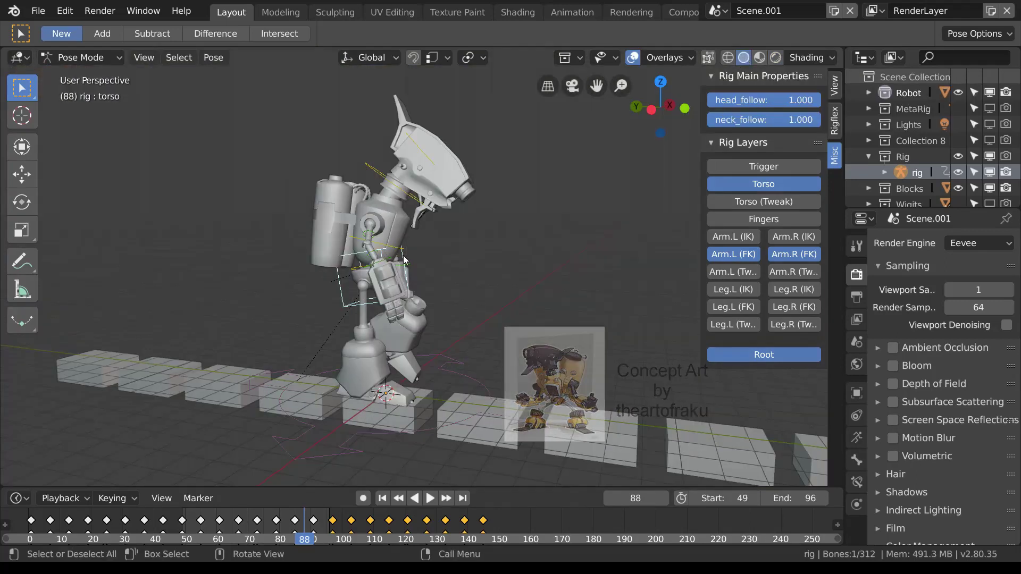
pyautogui.press('space')
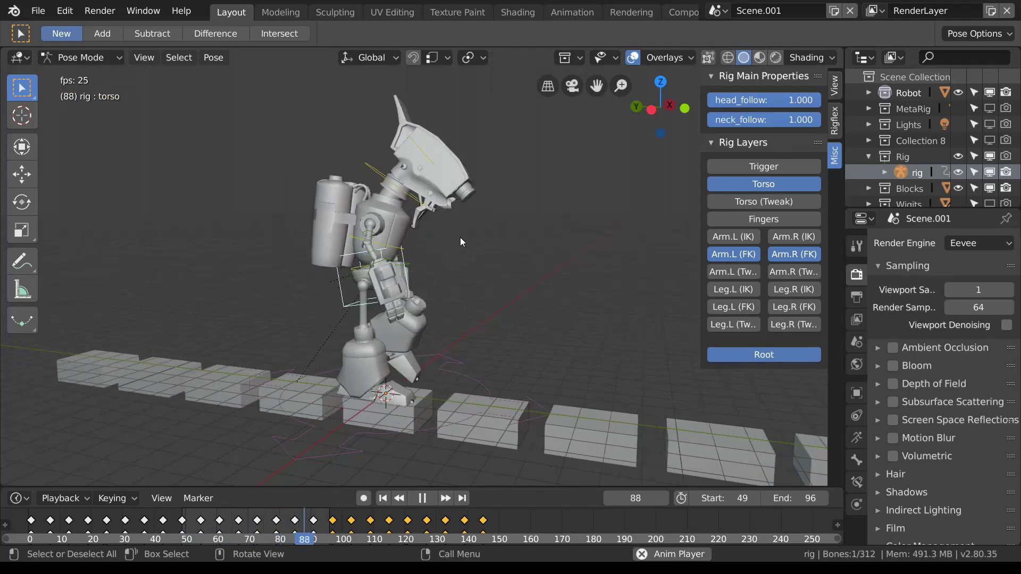
pyautogui.click(633, 58)
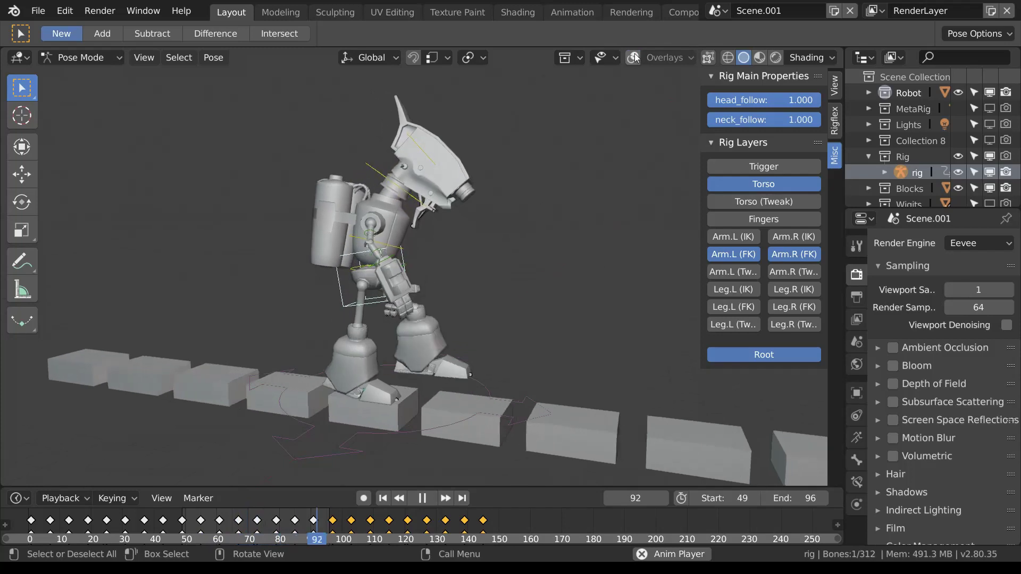
pyautogui.click(632, 57)
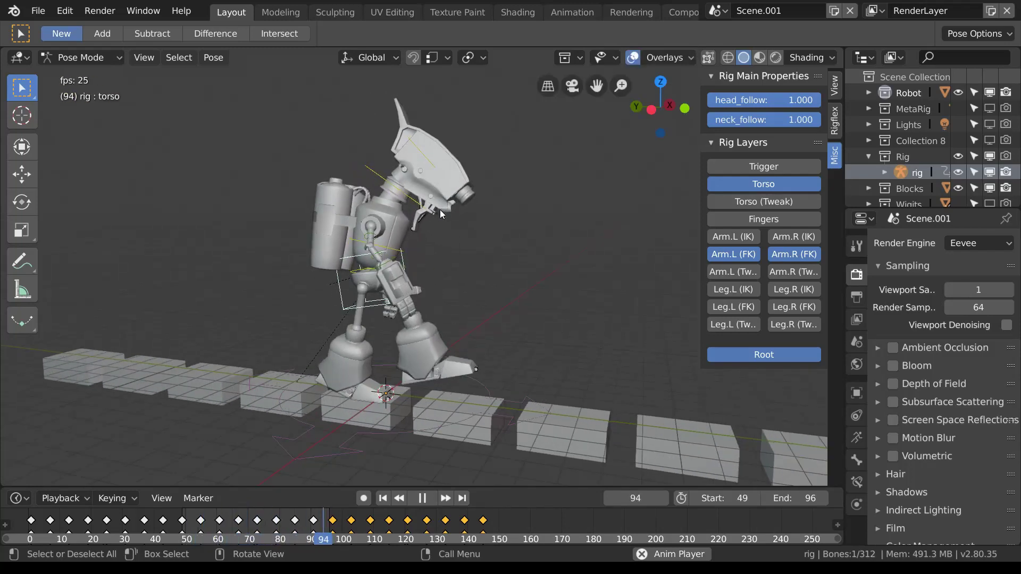
pyautogui.press('space')
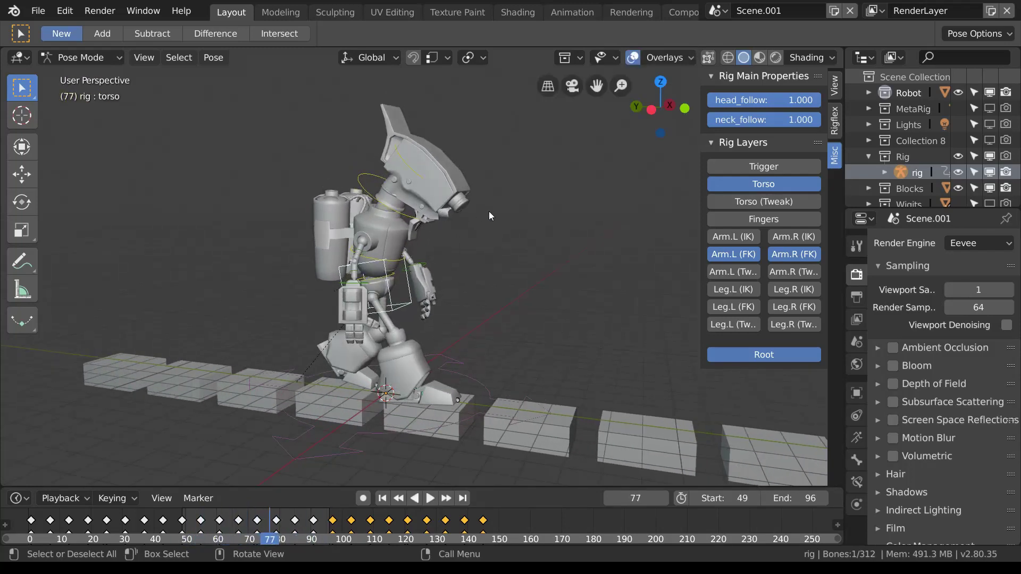
# Step: Hide the Robot collection in the viewport so only its rig and the blocks are shown
pyautogui.moveTo(489, 211); pyautogui.dragTo(463, 209, button='middle')
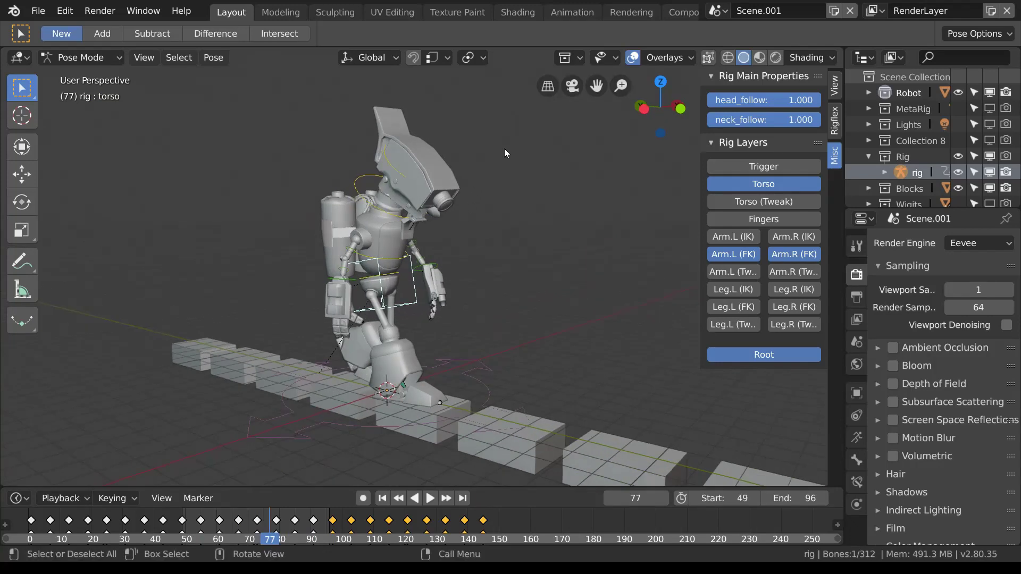
pyautogui.click(958, 92)
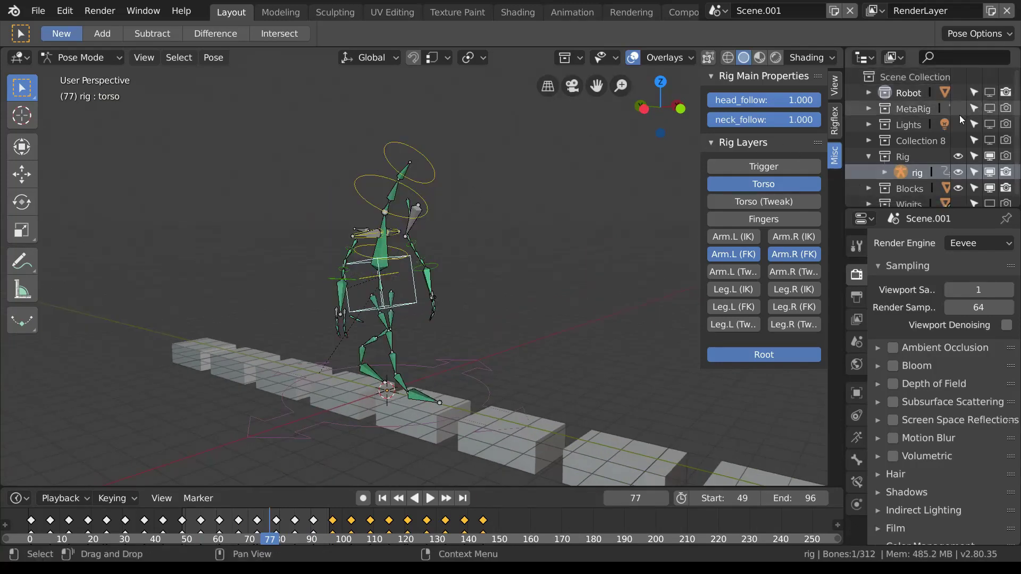
# Step: Hide the rig's torso and FK arm control layers so the deform bones stand clear
pyautogui.scroll(3, 461, 309)
pyautogui.moveTo(461, 308); pyautogui.dragTo(461, 286, button='middle')
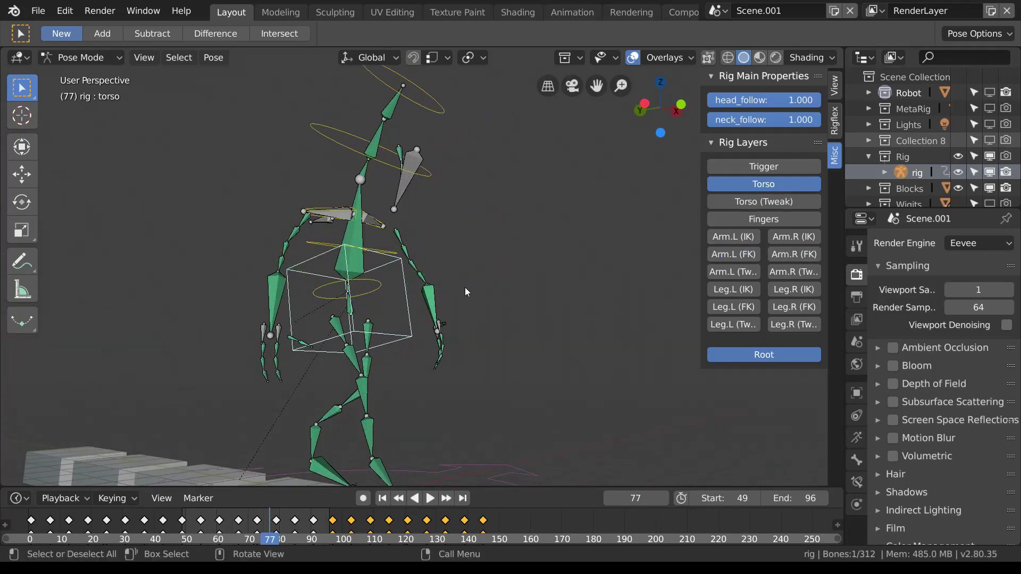
pyautogui.click(755, 185)
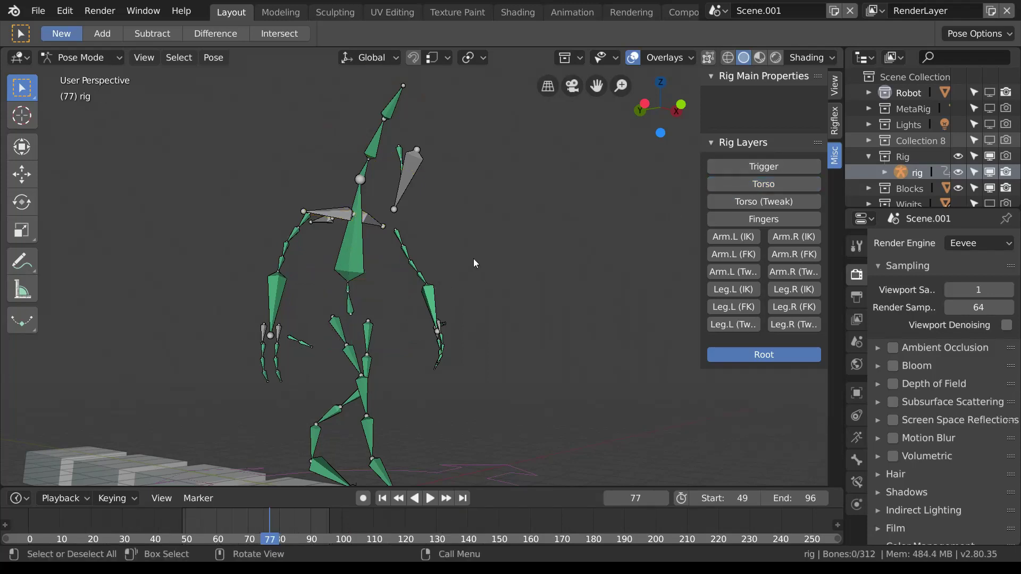
pyautogui.moveTo(473, 258); pyautogui.dragTo(415, 285, button='middle')
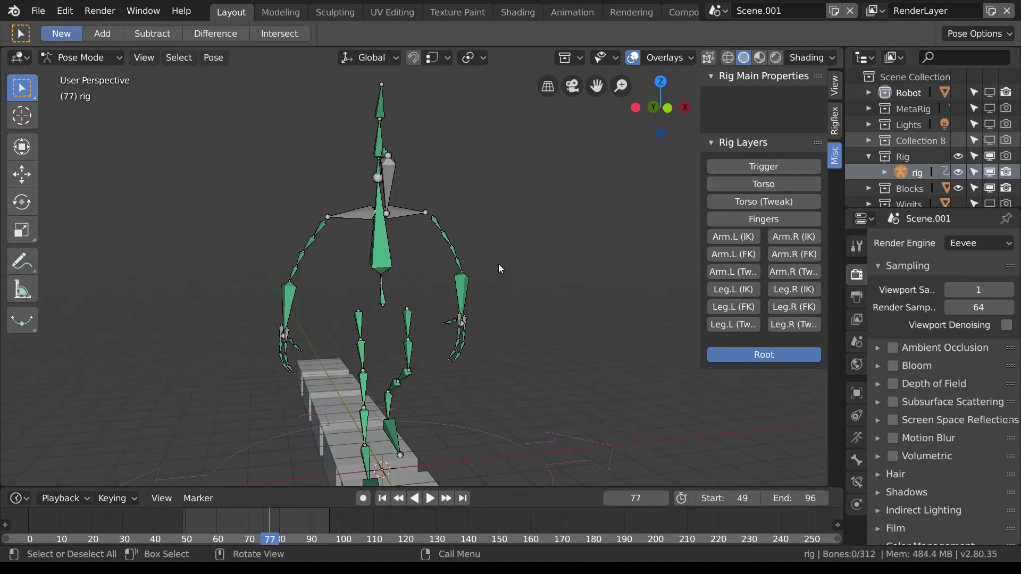
# Step: Circle-select the deform bones of both arms and hands, the fingers, trigger parts, upper spine, neck and head
pyautogui.press('c')
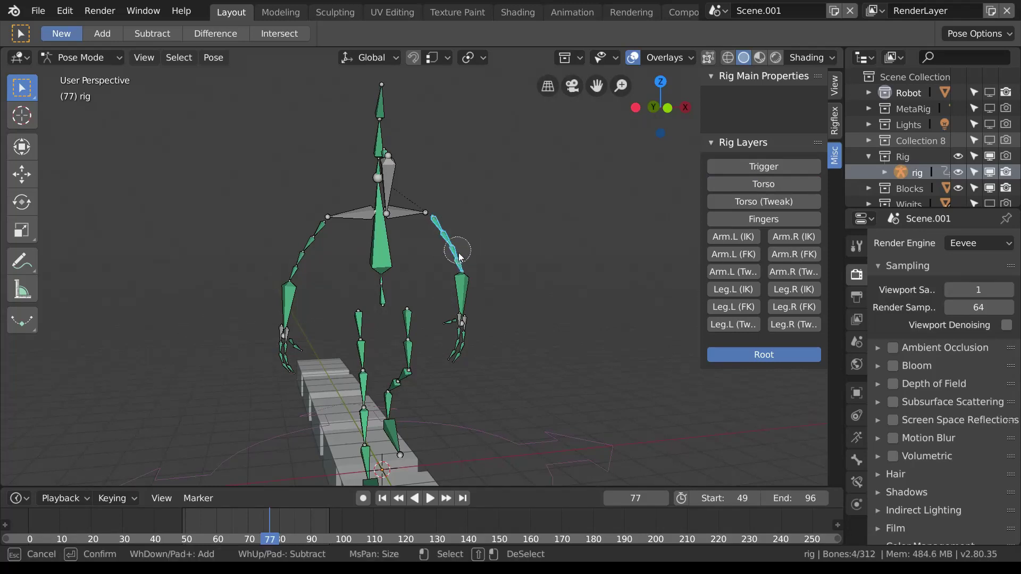
pyautogui.press('Escape')
pyautogui.moveTo(255, 330)
pyautogui.mouseDown(button='middle')
pyautogui.moveTo(362, 266)
pyautogui.moveTo(418, 204)
pyautogui.mouseUp(button='middle')
pyautogui.press('c')
pyautogui.press('Escape')
pyautogui.press('c')
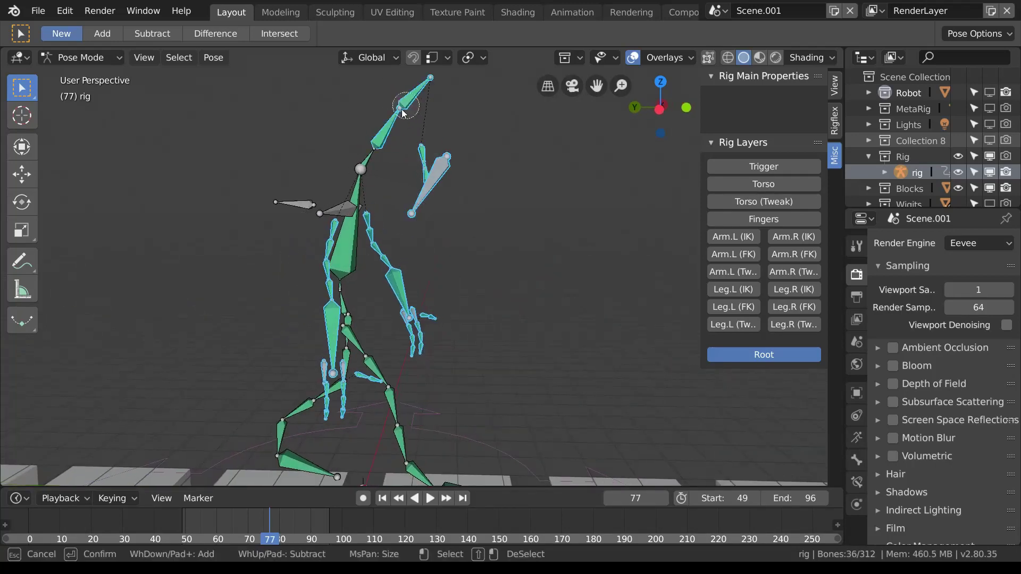
pyautogui.press('Escape')
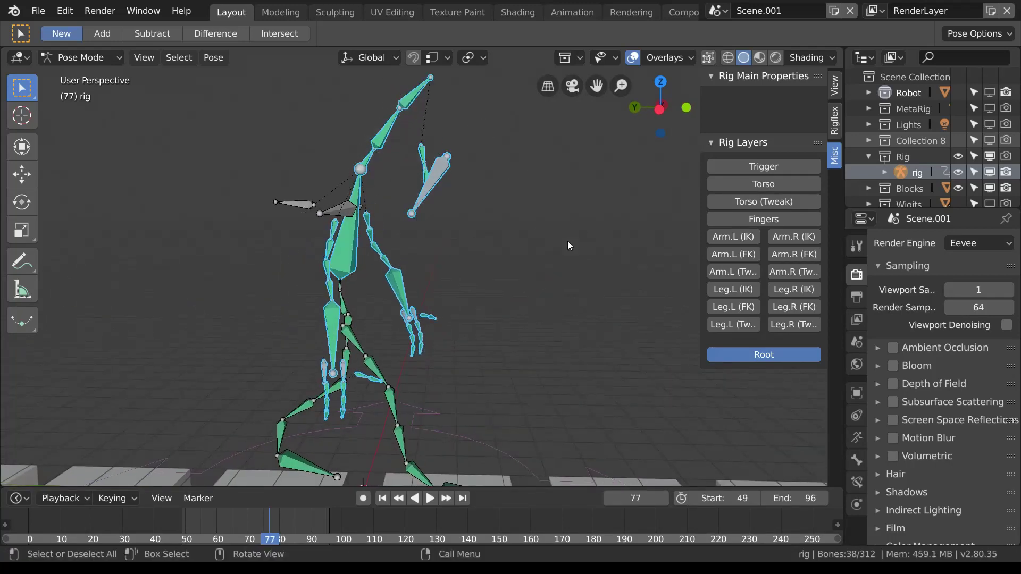
# Step: Initialize RigFlex on the selected bones with stiffness 0.40 and bone layer 24, and display only the new flex bones
pyautogui.moveTo(566, 241); pyautogui.dragTo(404, 250, button='middle')
pyautogui.click(835, 121)
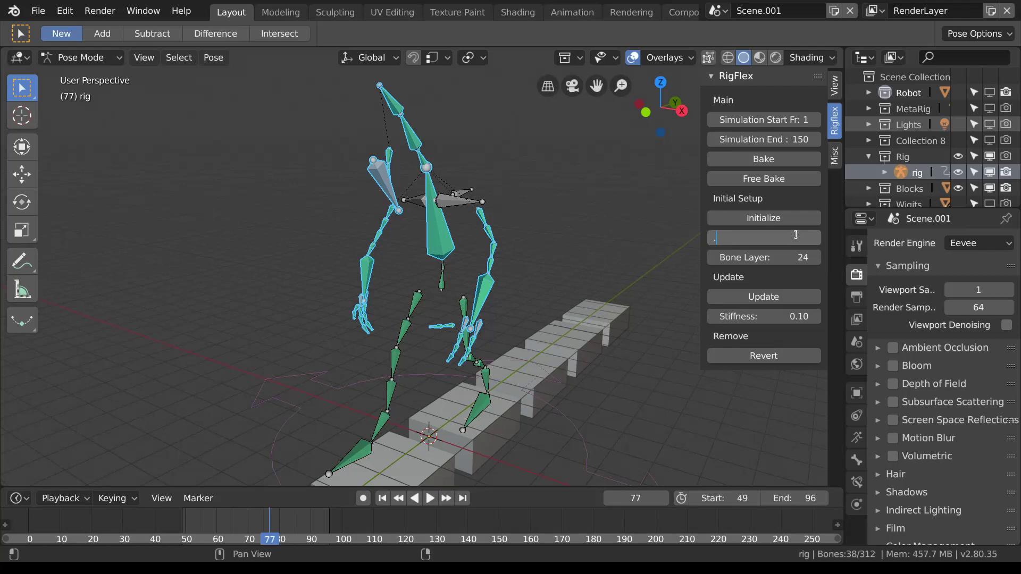
pyautogui.click(767, 222)
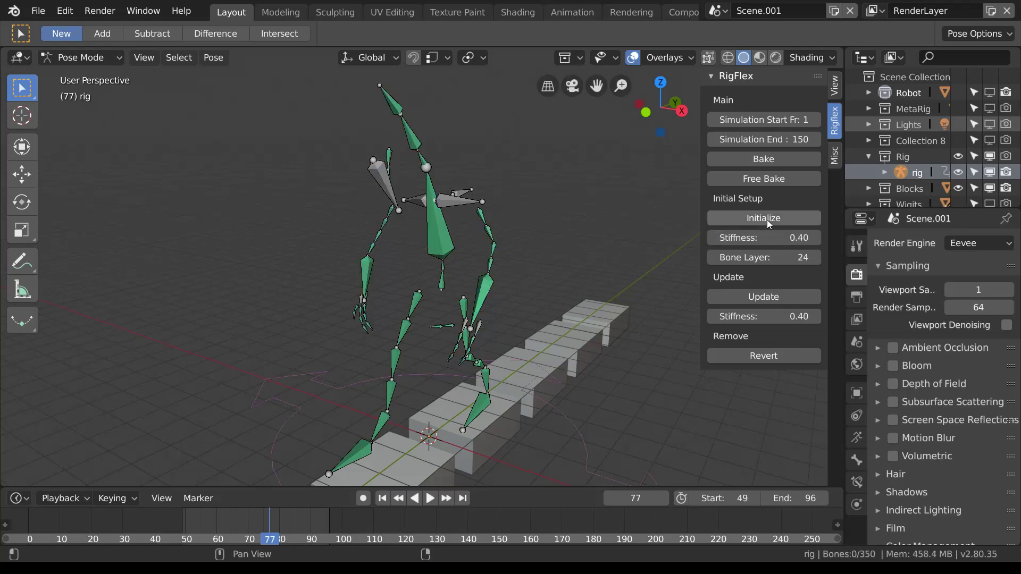
pyautogui.click(856, 438)
pyautogui.press('a')
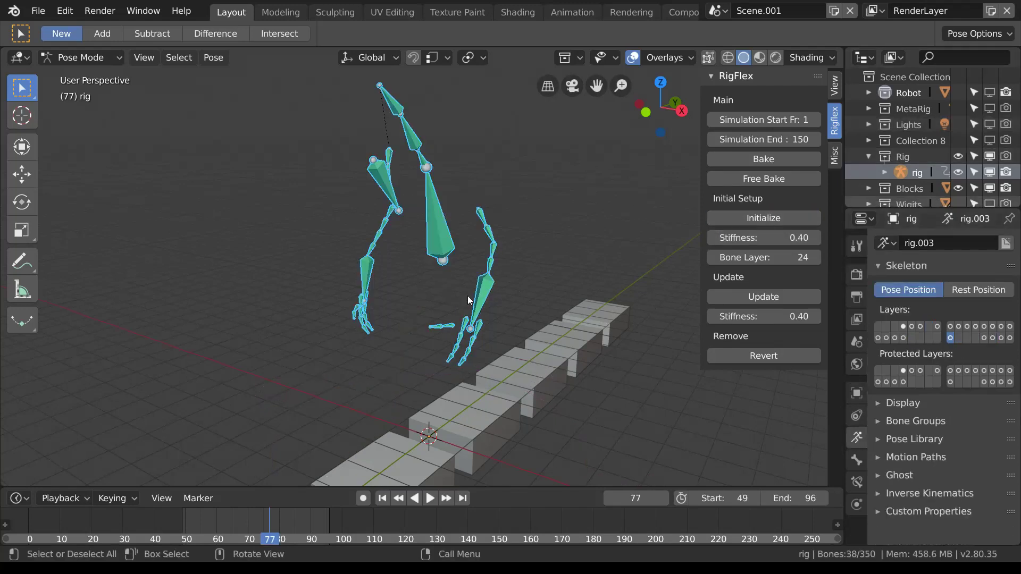
pyautogui.moveTo(468, 296); pyautogui.dragTo(555, 269, button='middle')
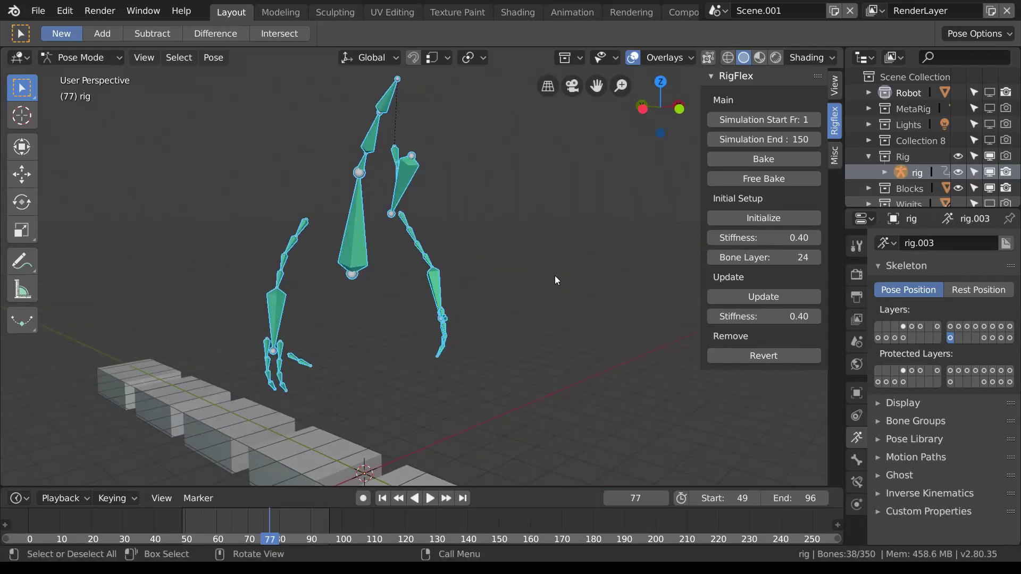
# Step: Replace the selection with the finger, palm and thumb flex bones of both hands using circle select
pyautogui.click(338, 321)
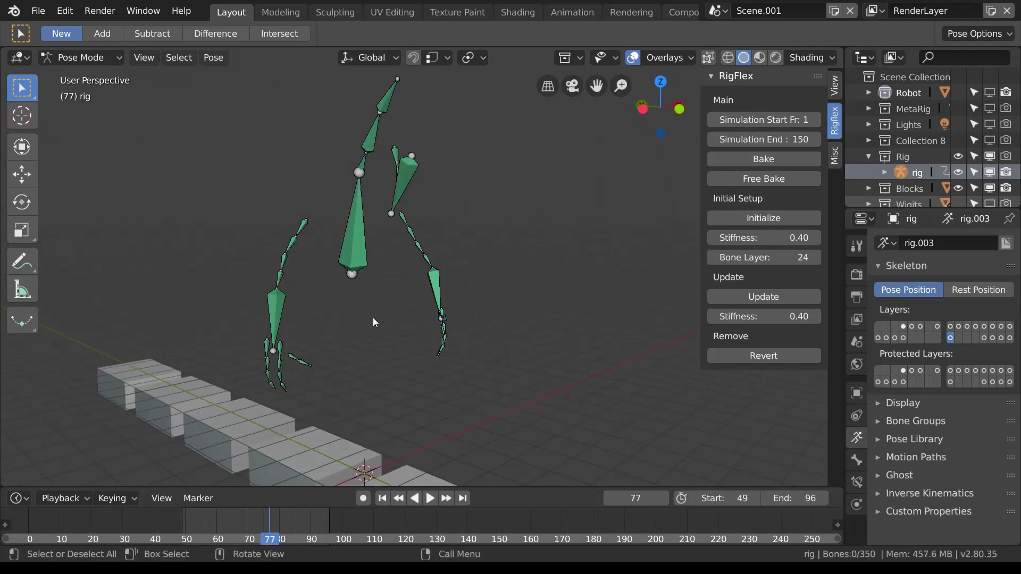
pyautogui.moveTo(372, 317); pyautogui.dragTo(241, 318, button='middle')
pyautogui.press('c')
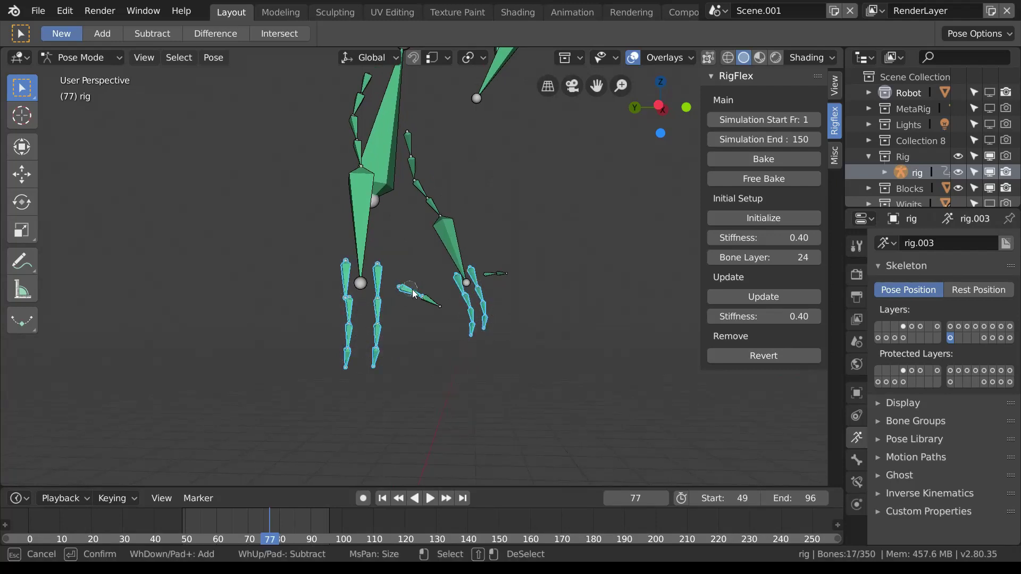
pyautogui.press('Escape')
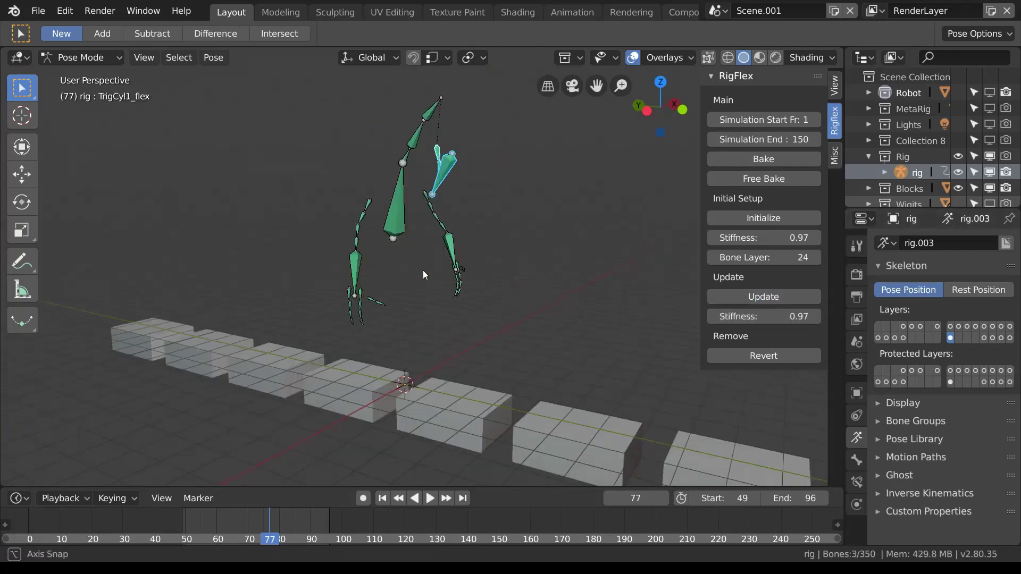
# Step: In Edit Mode, parent the base bone of each left finger to its own palm flex bone
pyautogui.scroll(-1, 468, 270)
pyautogui.press('Tab')
pyautogui.moveTo(513, 270); pyautogui.dragTo(308, 369, button='middle')
pyautogui.keyDown('shift'); pyautogui.moveTo(491, 362); pyautogui.dragTo(491, 285, button='middle'); pyautogui.keyUp('shift')
pyautogui.scroll(2, 490, 285)
pyautogui.scroll(4, 490, 285)
pyautogui.click(460, 393)
pyautogui.keyDown('shift'); pyautogui.click(462, 355); pyautogui.keyUp('shift')
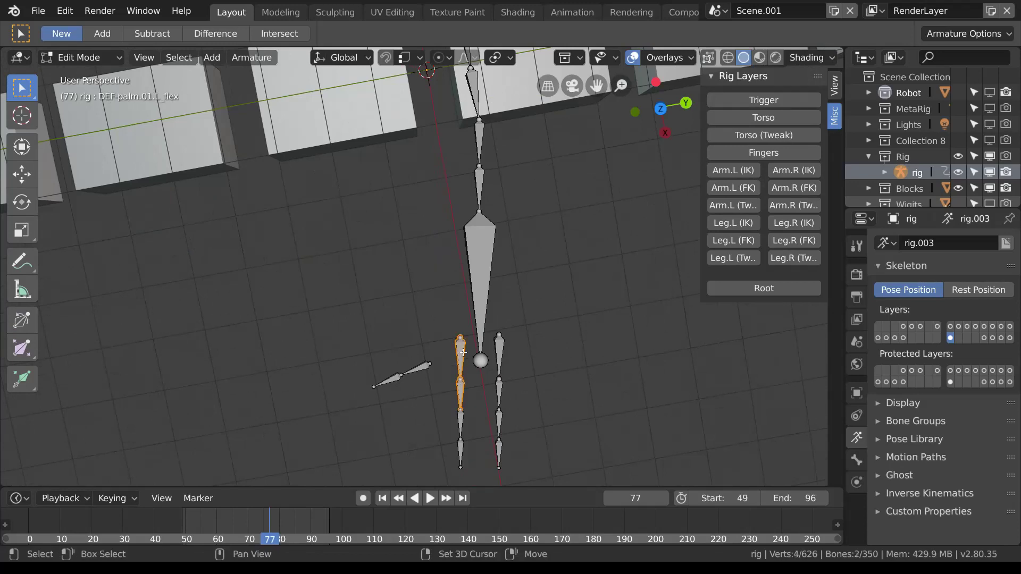
pyautogui.hotkey('ctrl', 'p')
pyautogui.click(464, 354)
pyautogui.click(499, 393)
pyautogui.keyDown('shift'); pyautogui.click(500, 344); pyautogui.keyUp('shift')
pyautogui.hotkey('ctrl', 'p')
# Step: Parent the left thumb's base bone to DEF-hand.L_flex
pyautogui.keyDown('shift'); pyautogui.click(484, 260); pyautogui.keyUp('shift')
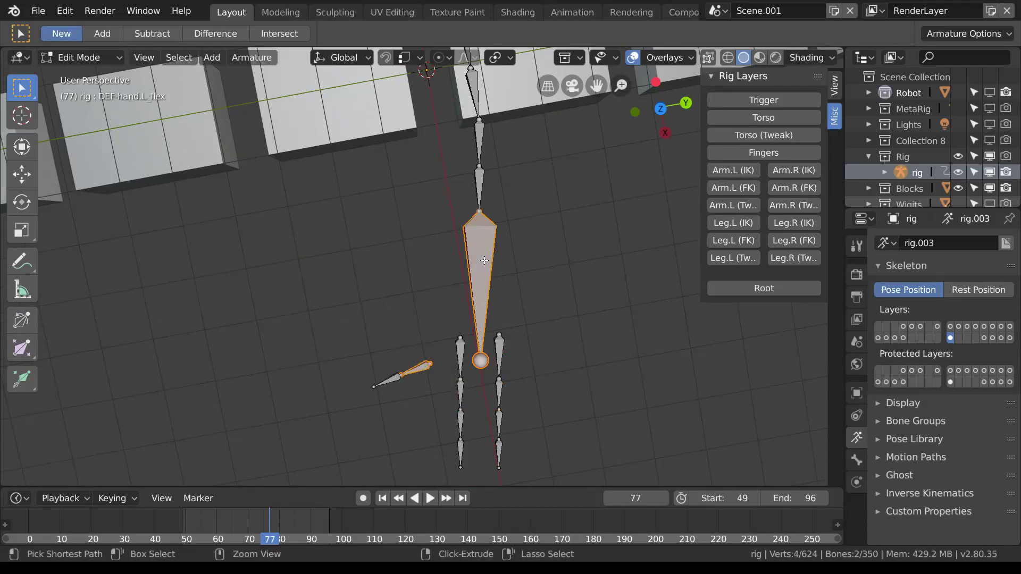
pyautogui.hotkey('ctrl', 'p')
pyautogui.click(483, 260)
pyautogui.hotkey('ctrl', 'z')
pyautogui.hotkey('ctrl', 'p')
pyautogui.click(443, 365)
# Step: Parent both left palm flex bones to DEF-hand.L_flex with Keep Offset
pyautogui.click(461, 356)
pyautogui.keyDown('shift'); pyautogui.click(481, 299); pyautogui.keyUp('shift')
pyautogui.hotkey('ctrl', 'p')
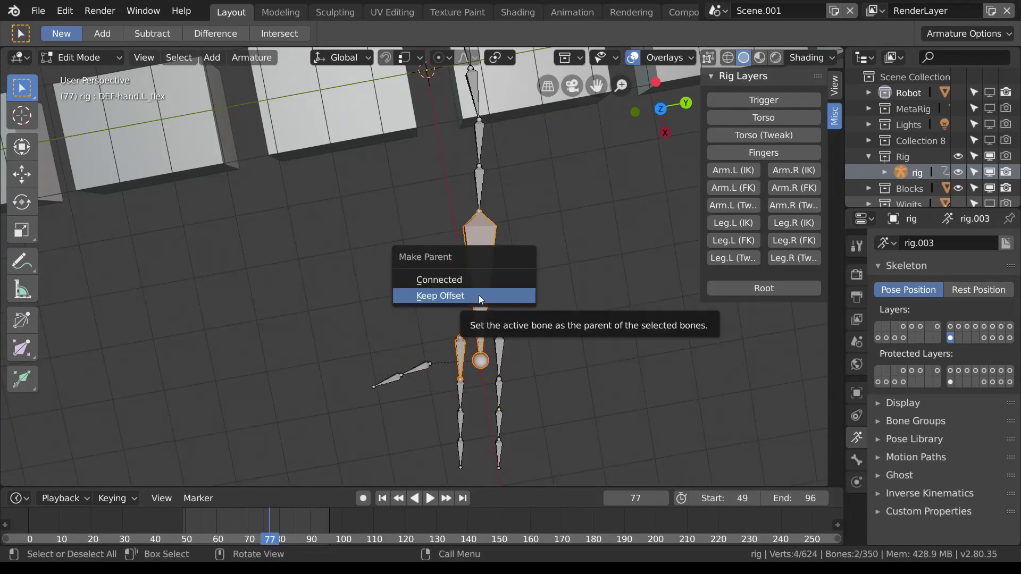
pyautogui.click(481, 299)
pyautogui.click(499, 352)
pyautogui.keyDown('shift'); pyautogui.click(478, 284); pyautogui.keyUp('shift')
pyautogui.hotkey('ctrl', 'p')
pyautogui.click(479, 285)
# Step: Expand the bone's Relations settings and widen the Properties editor to inspect the parents of the flex bones
pyautogui.click(856, 460)
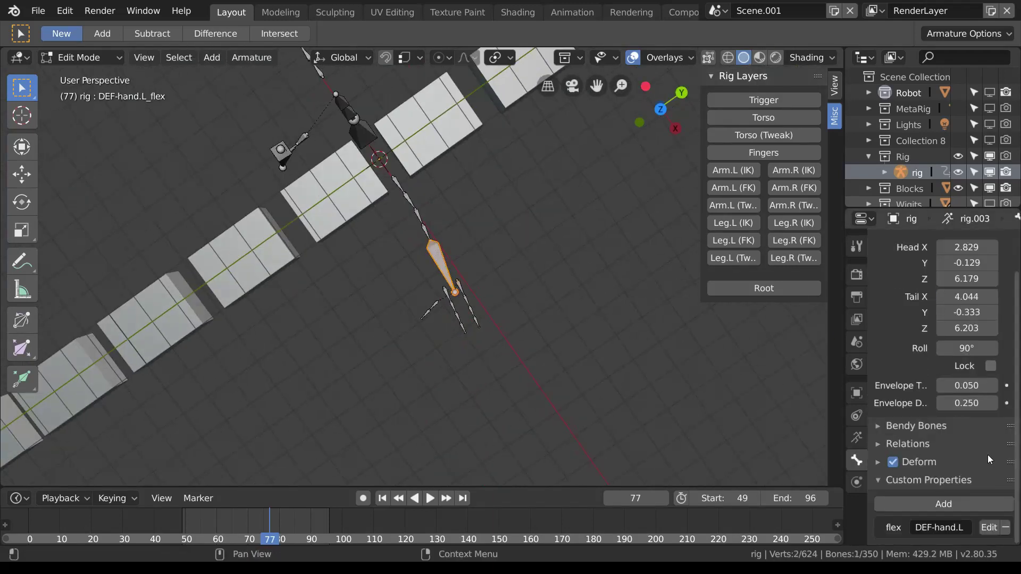
pyautogui.click(908, 442)
pyautogui.scroll(-3, 904, 425)
pyautogui.moveTo(843, 433); pyautogui.dragTo(760, 433)
pyautogui.moveTo(441, 293); pyautogui.dragTo(419, 262, button='middle')
pyautogui.click(417, 288)
pyautogui.click(400, 275)
# Step: Parent the base bone of each right finger to its own palm flex bone
pyautogui.scroll(-2, 419, 262)
pyautogui.keyDown('shift'); pyautogui.click(345, 376); pyautogui.keyUp('shift')
pyautogui.hotkey('ctrl', 'p')
pyautogui.click(345, 376)
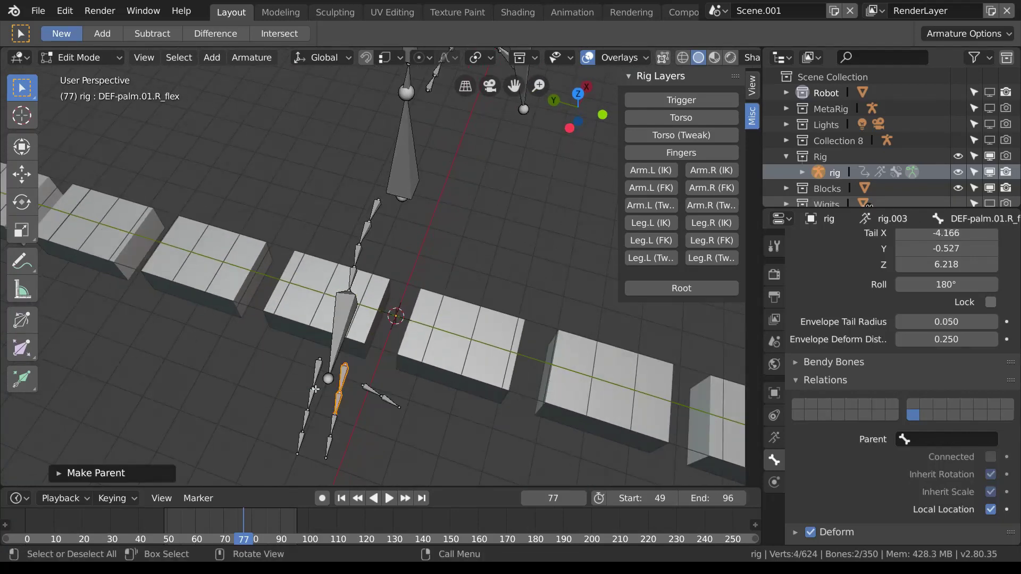
pyautogui.click(310, 398)
pyautogui.keyDown('shift'); pyautogui.click(317, 376); pyautogui.keyUp('shift')
pyautogui.hotkey('ctrl', 'p')
pyautogui.doubleClick(316, 376)
# Step: Parent both right palm flex bones and the right thumb's base bone to DEF-hand.R_flex
pyautogui.keyDown('shift'); pyautogui.click(339, 351); pyautogui.keyUp('shift')
pyautogui.hotkey('ctrl', 'p')
pyautogui.click(338, 351)
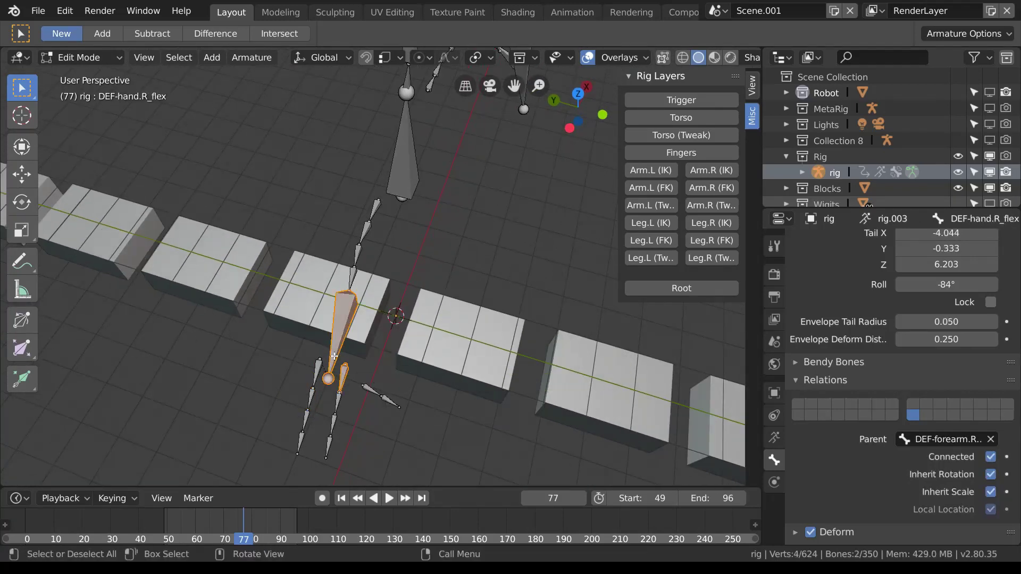
pyautogui.hotkey('ctrl', 'p')
pyautogui.click(332, 355)
pyautogui.click(374, 391)
pyautogui.keyDown('shift'); pyautogui.click(342, 330); pyautogui.keyUp('shift')
pyautogui.hotkey('ctrl', 'p')
pyautogui.click(342, 331)
# Step: Parent the loose trigger and cylinder flex bones in front of the head to DEF-spine.005_flex
pyautogui.moveTo(388, 303); pyautogui.dragTo(501, 226, button='middle')
pyautogui.click(425, 196)
pyautogui.keyDown('shift'); pyautogui.click(384, 164); pyautogui.keyUp('shift')
pyautogui.hotkey('ctrl', 'p')
pyautogui.click(384, 166)
pyautogui.scroll(4, 447, 175)
pyautogui.keyDown('shift'); pyautogui.moveTo(470, 112); pyautogui.dragTo(469, 316, button='middle'); pyautogui.keyUp('shift')
pyautogui.click(479, 311)
pyautogui.keyDown('shift'); pyautogui.click(392, 254); pyautogui.keyUp('shift')
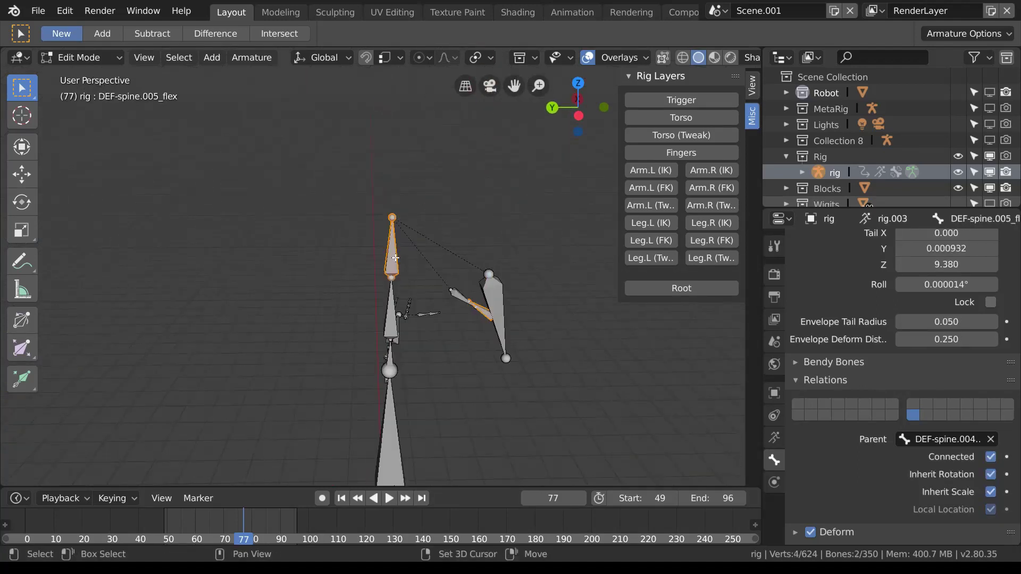
pyautogui.hotkey('ctrl', 'p')
pyautogui.click(392, 257)
# Step: Check the parents of the spine flex bones from DEF-spine.002_flex up to the head and return to Pose Mode
pyautogui.moveTo(425, 282); pyautogui.dragTo(436, 264, button='middle')
pyautogui.click(477, 257)
pyautogui.scroll(-2, 526, 329)
pyautogui.moveTo(526, 329); pyautogui.dragTo(492, 329, button='middle')
pyautogui.click(336, 367)
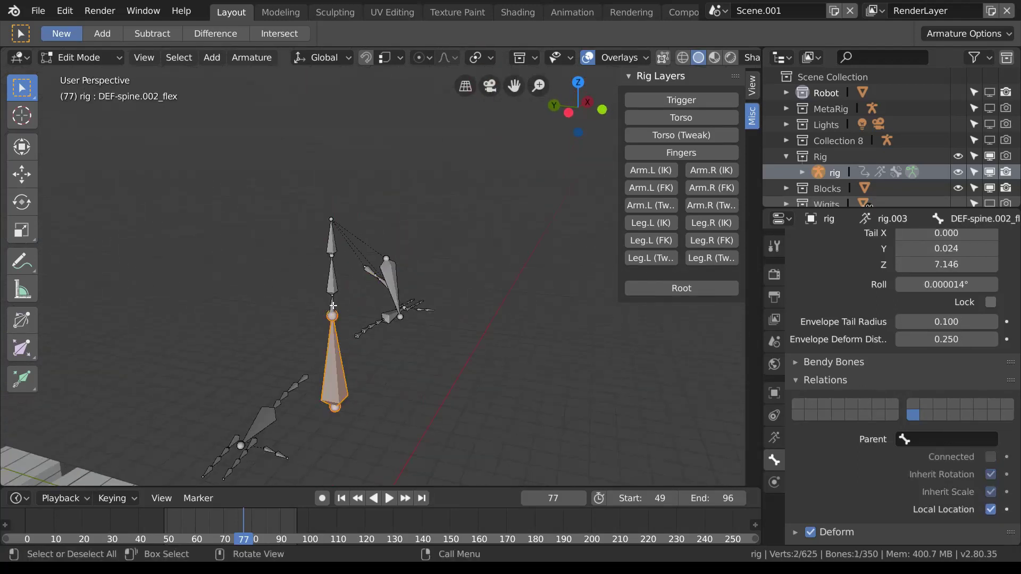
pyautogui.click(333, 274)
pyautogui.click(332, 234)
pyautogui.scroll(-2, 425, 239)
pyautogui.moveTo(467, 229)
pyautogui.mouseDown(button='middle')
pyautogui.moveTo(479, 245)
pyautogui.moveTo(487, 227)
pyautogui.mouseUp(button='middle')
pyautogui.press('Tab')
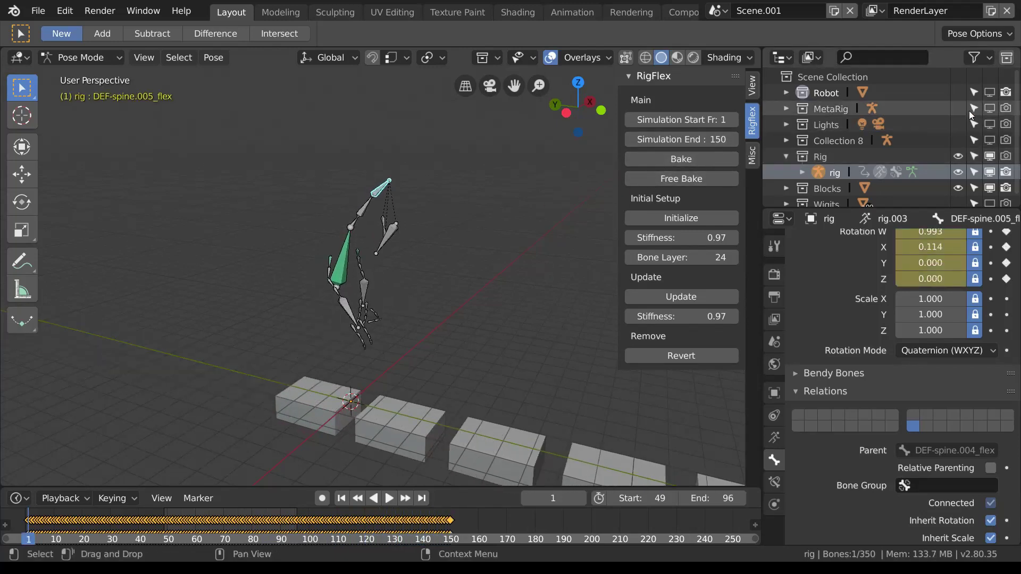
# Step: Show the Robot collection in the viewport and play the walk animation to examine the flex motion up close
pyautogui.click(988, 93)
pyautogui.press('space')
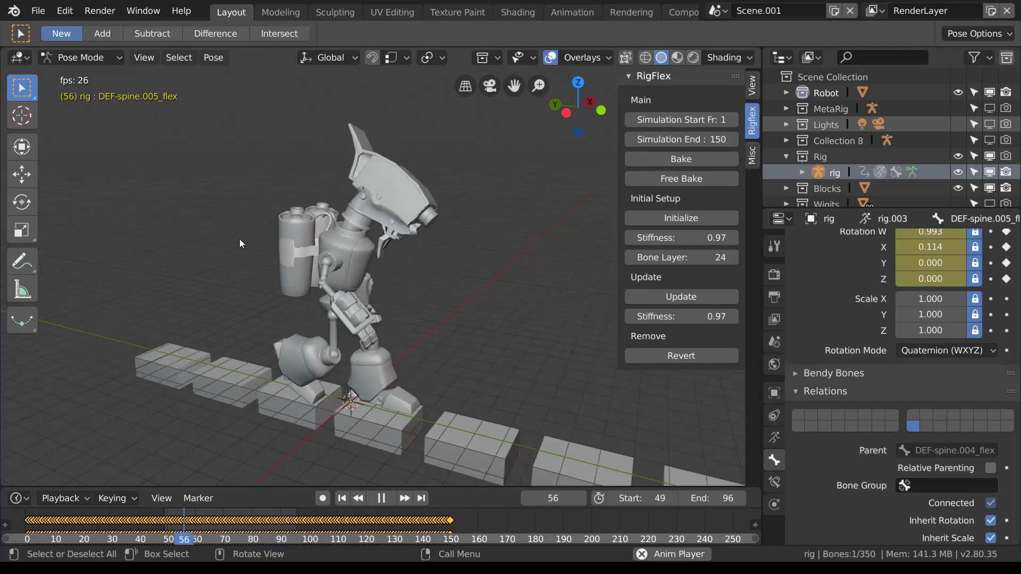
pyautogui.scroll(1, 372, 300)
pyautogui.moveTo(415, 274); pyautogui.dragTo(442, 253, button='middle')
pyautogui.scroll(1, 442, 253)
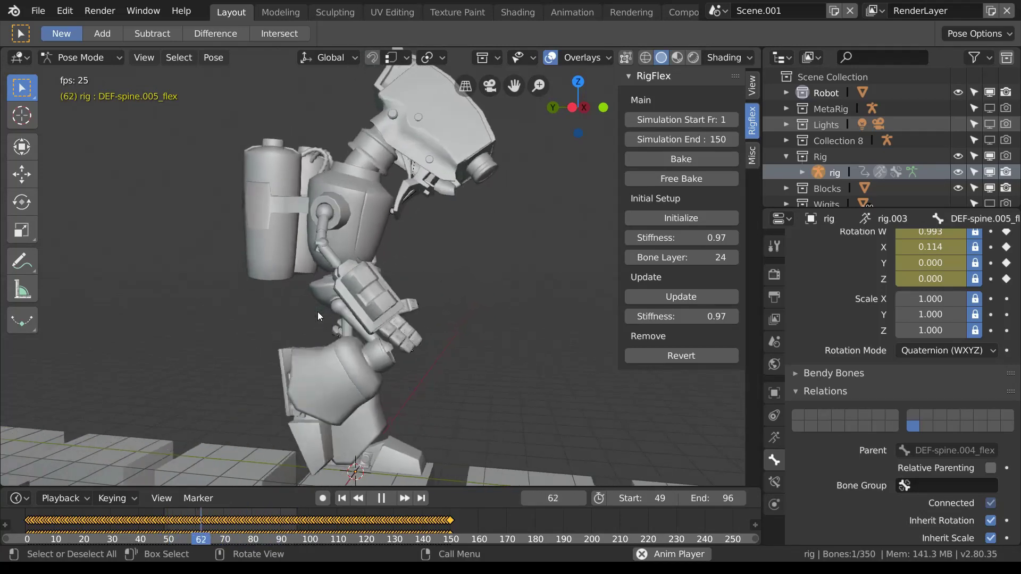
pyautogui.scroll(-6, 318, 311)
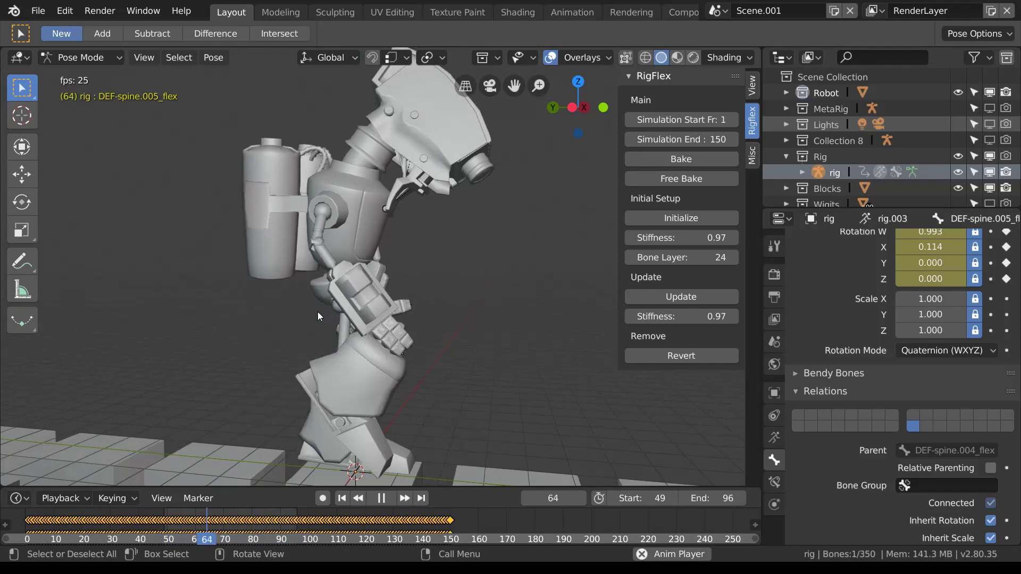
# Step: Play the robot's walk through the scene camera in rendered shading and view it from the front
pyautogui.press('KP_0')
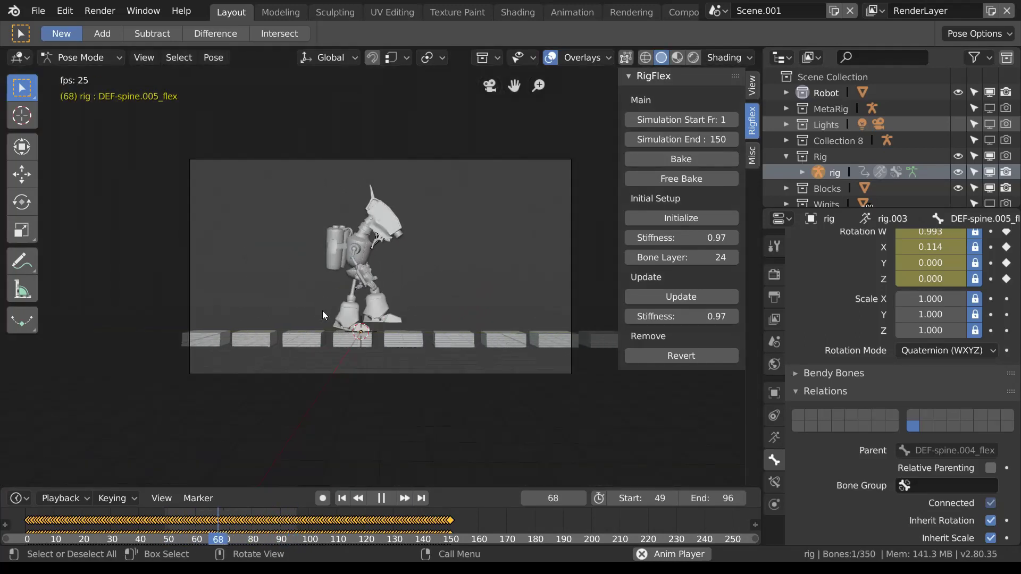
pyautogui.press('space')
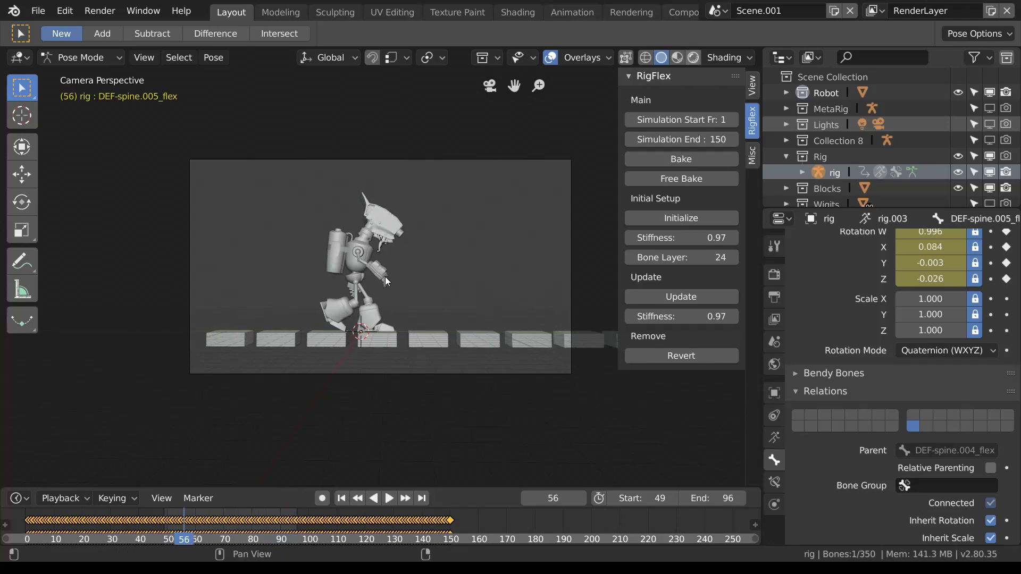
pyautogui.hotkey('shift', 'z')
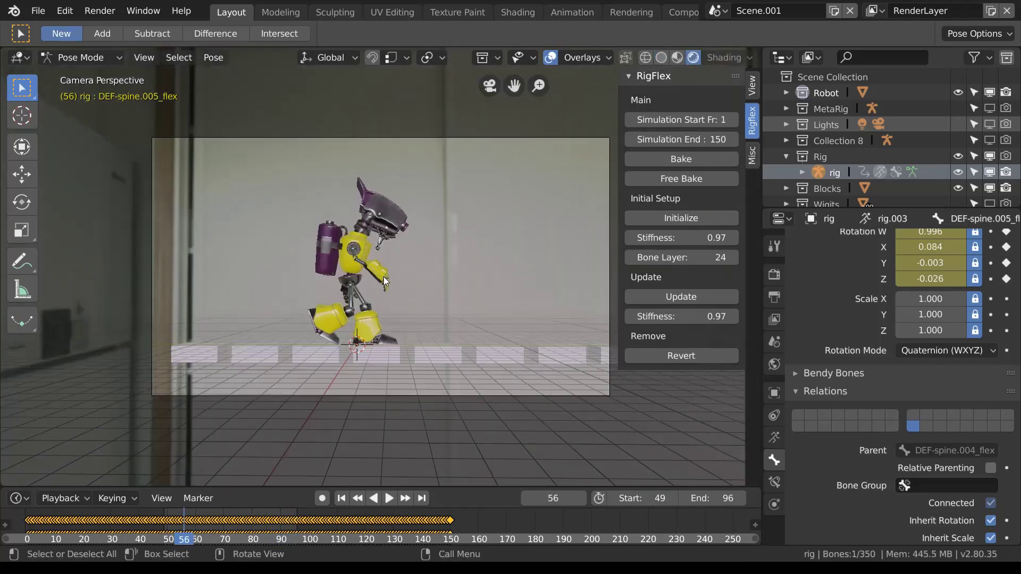
pyautogui.press('space')
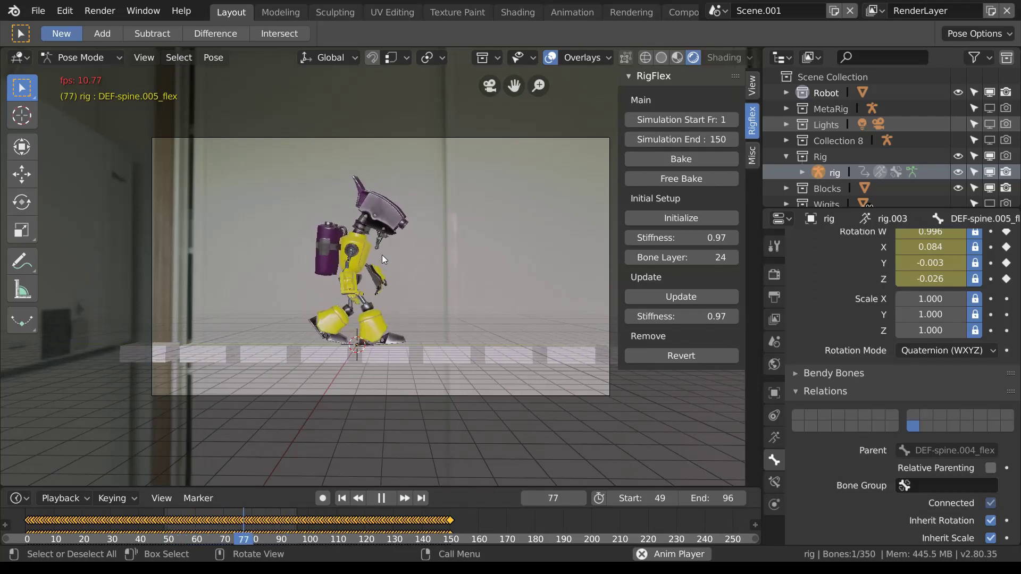
pyautogui.moveTo(387, 255); pyautogui.dragTo(272, 259, button='middle')
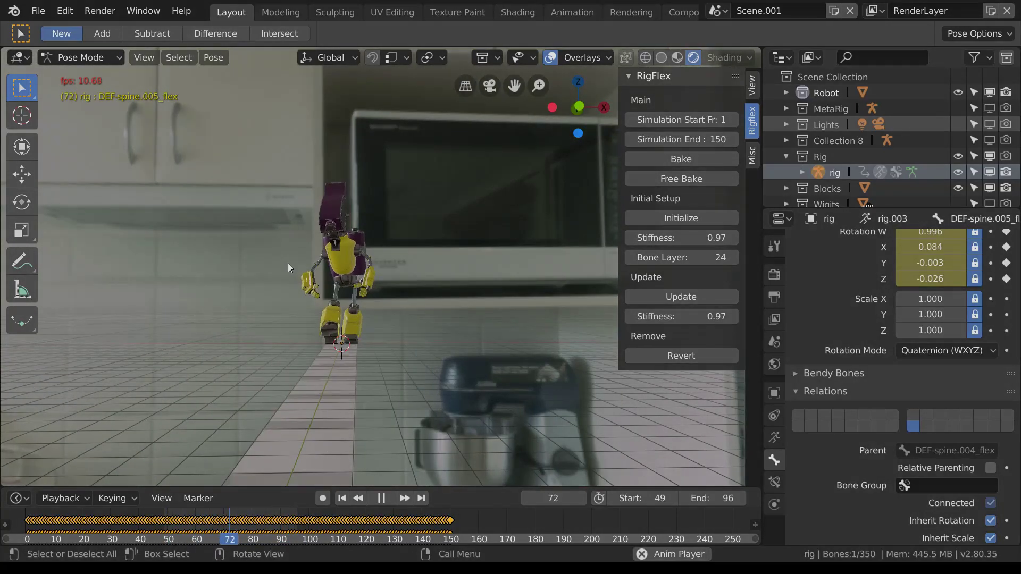